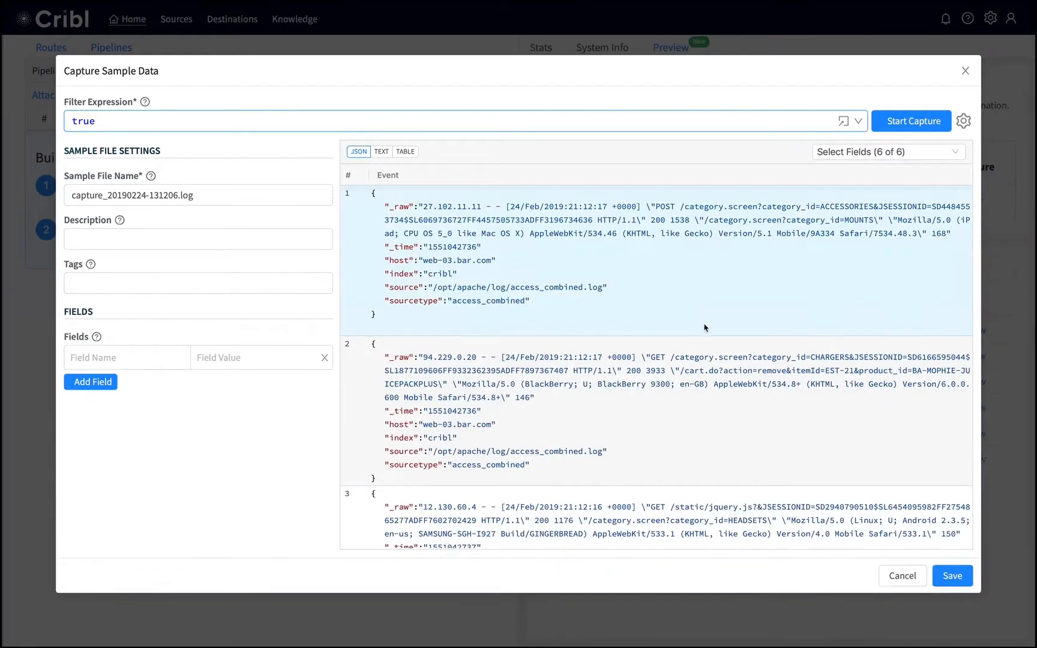
Step: Save the captured sample data as capture_20190224-131206.log
{"action": "left_click", "coordinate": [945, 577]}
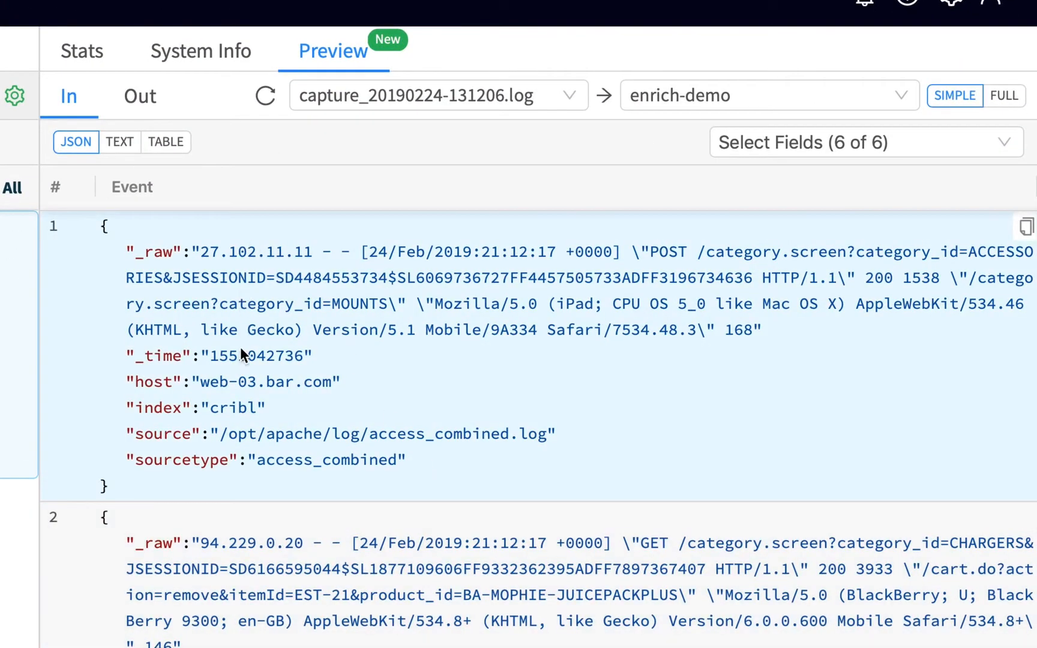
{"action": "left_click", "coordinate": [239, 393]}
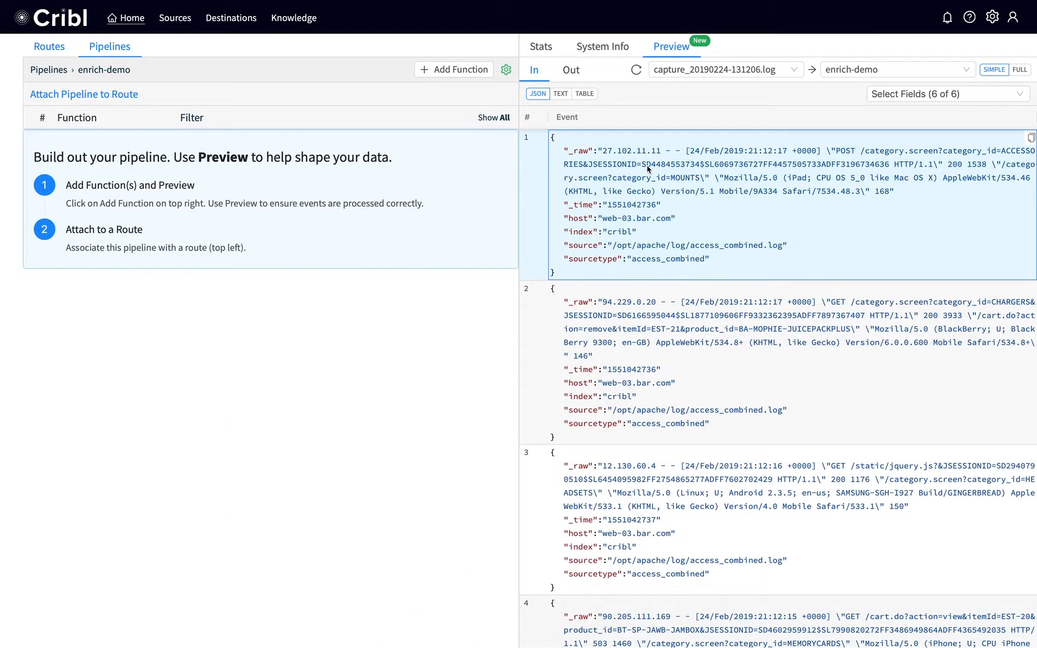
Step: Add a Parser function to the enrich-demo pipeline and load the Apache Combined Log Format from the parser library
{"action": "left_click", "coordinate": [458, 72]}
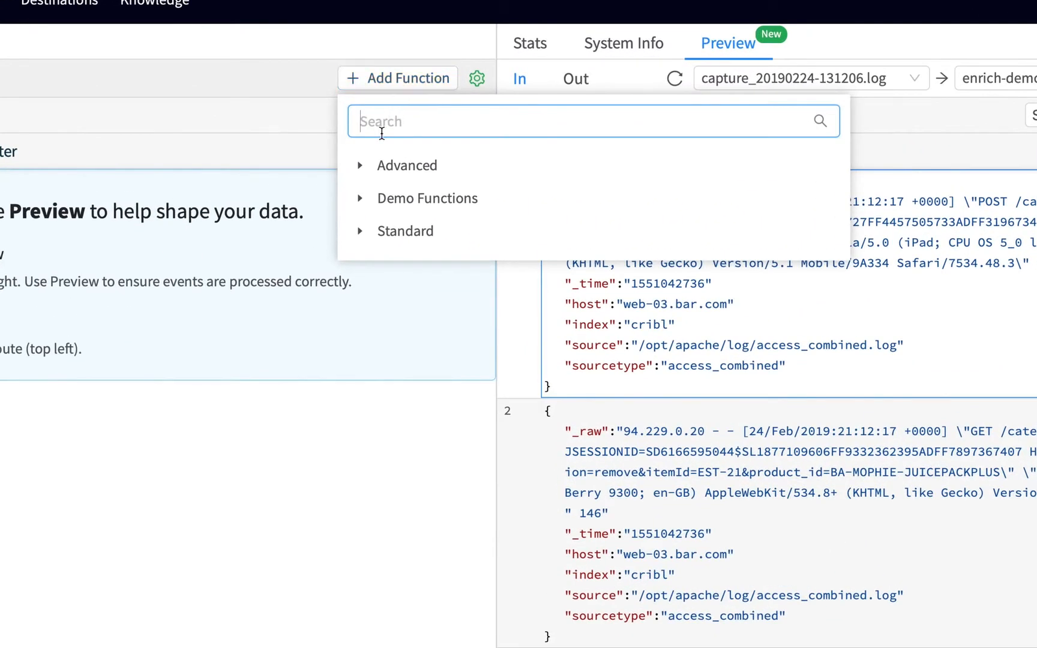
{"action": "left_click", "coordinate": [363, 233]}
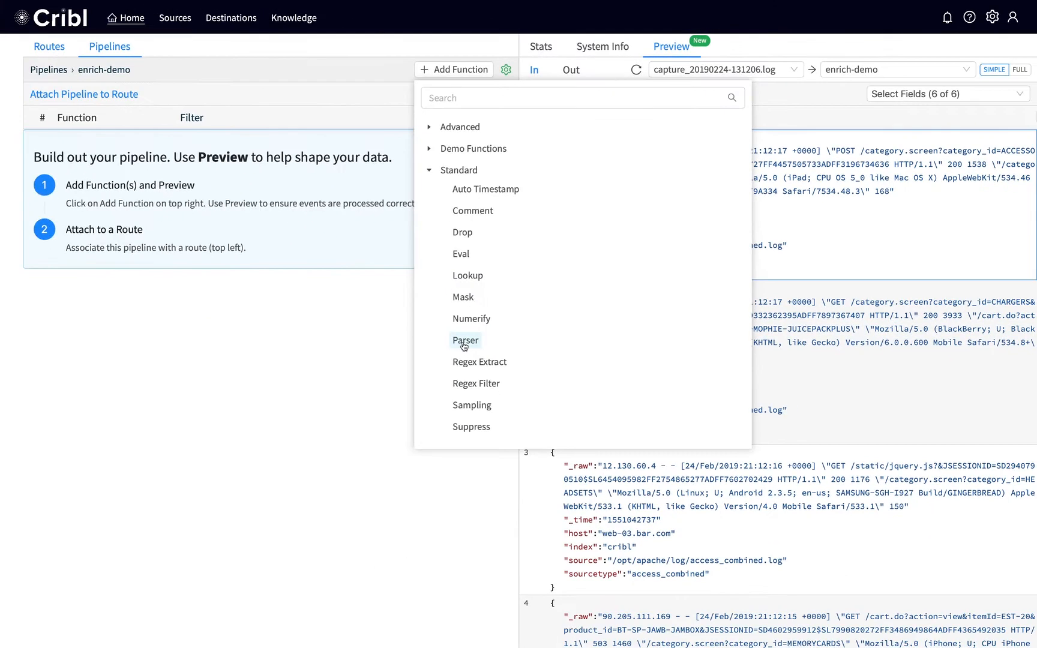
{"action": "left_click", "coordinate": [465, 340]}
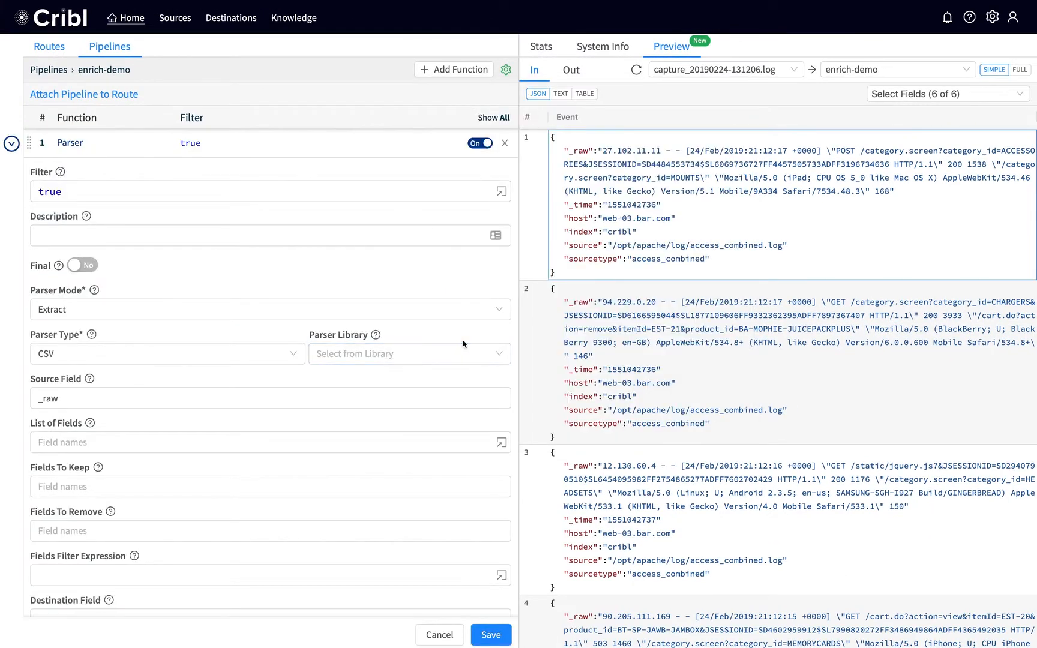
{"action": "left_click", "coordinate": [463, 343]}
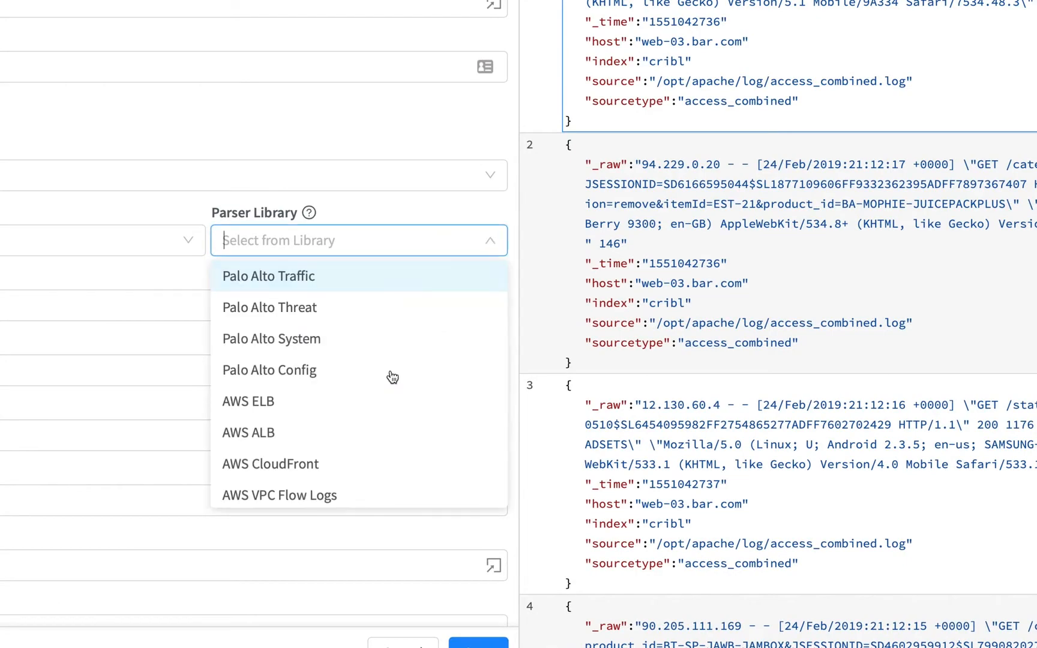
{"action": "scroll", "coordinate": [427, 458], "scroll_direction": "down", "scroll_amount": 3}
{"action": "scroll", "coordinate": [391, 406], "scroll_direction": "down", "scroll_amount": 1}
{"action": "left_click", "coordinate": [356, 449]}
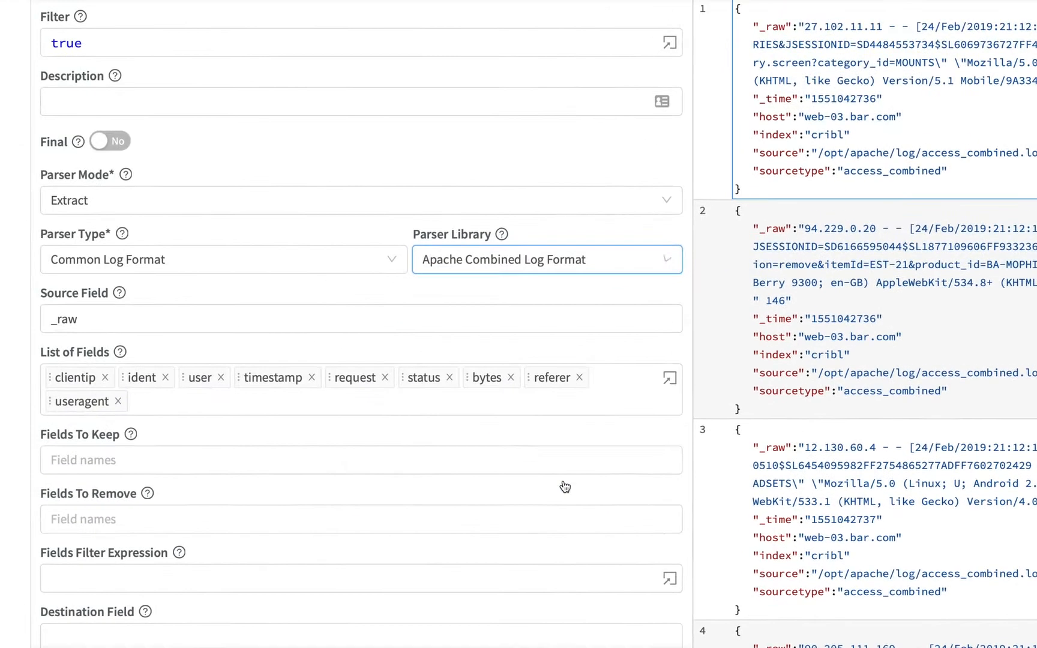
Step: Append timetaken to the Parser's list of fields and save the function
{"action": "left_click", "coordinate": [209, 403]}
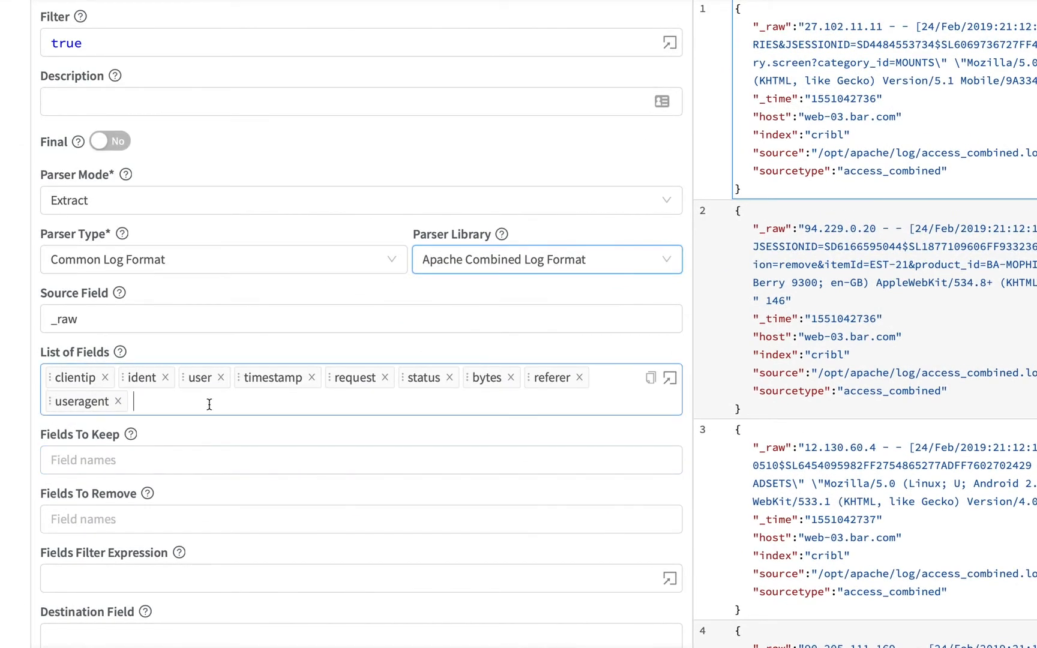
{"action": "type", "text": "timetaken"}
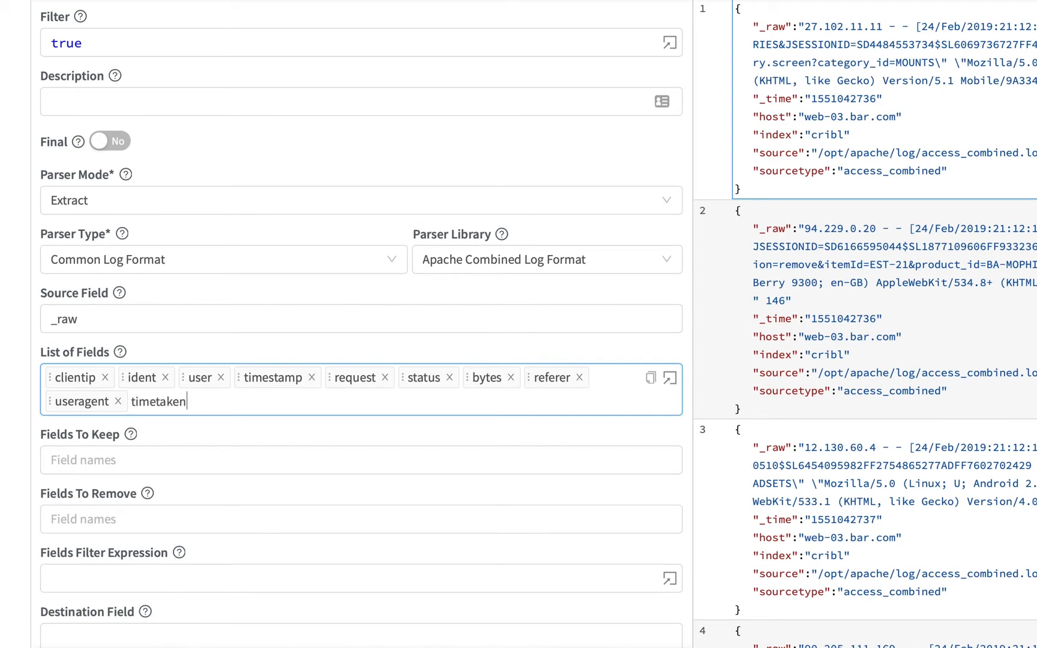
{"action": "key", "text": "Return"}
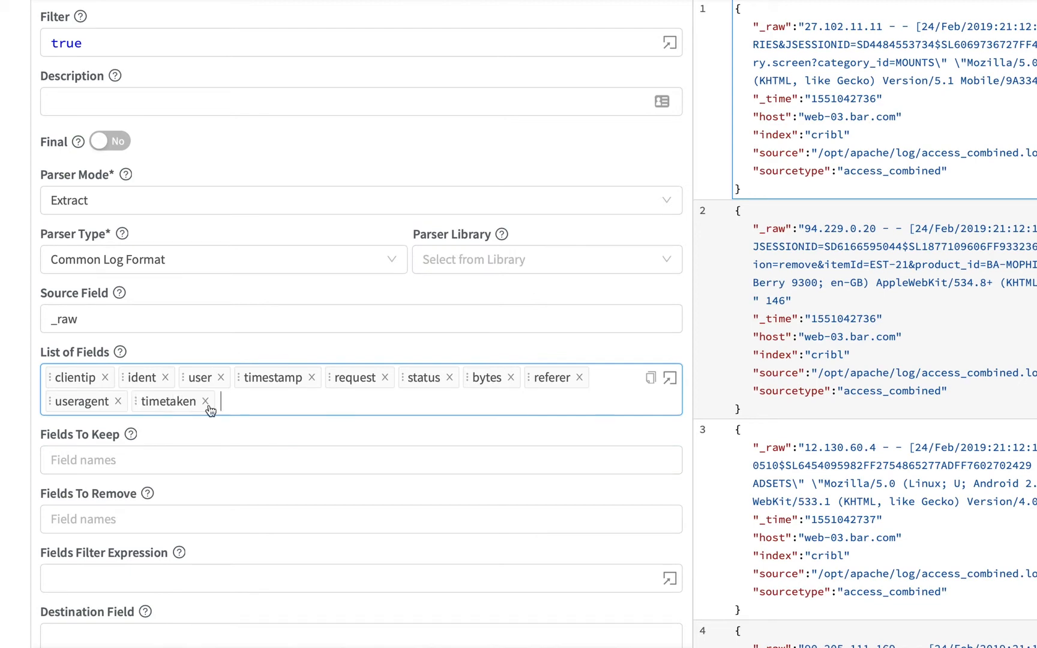
{"action": "scroll", "coordinate": [213, 396], "scroll_direction": "down", "scroll_amount": 2}
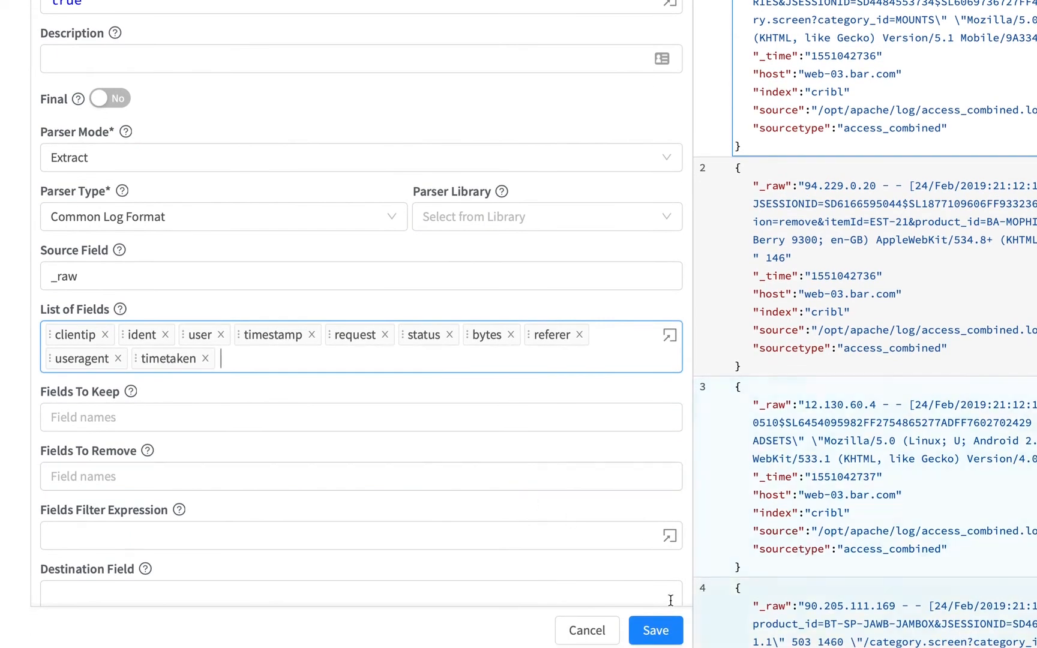
{"action": "left_click", "coordinate": [658, 629]}
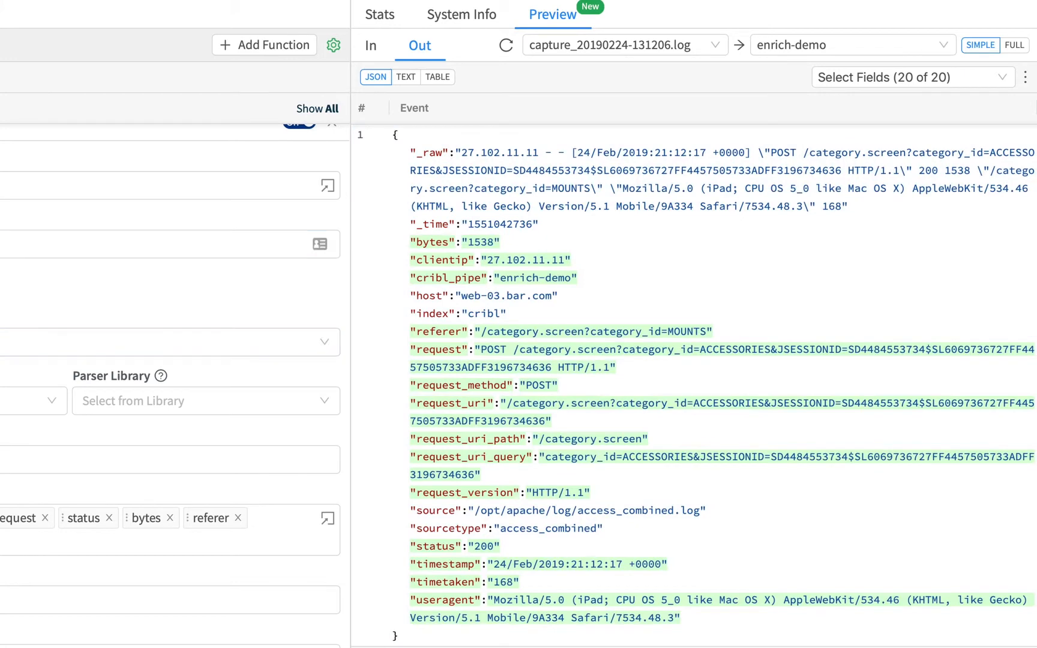
{"action": "left_click", "coordinate": [6, 132]}
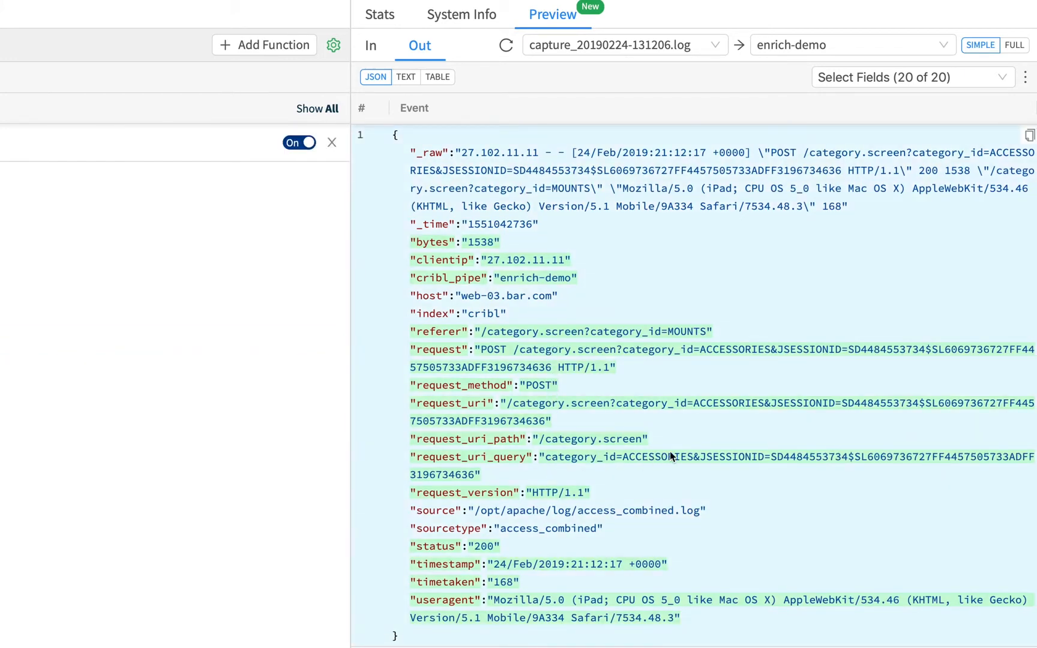
Step: Add a second Parser function and set its parser type to Key=Value Pairs
{"action": "left_click_drag", "start_coordinate": [770, 457], "coordinate": [808, 456]}
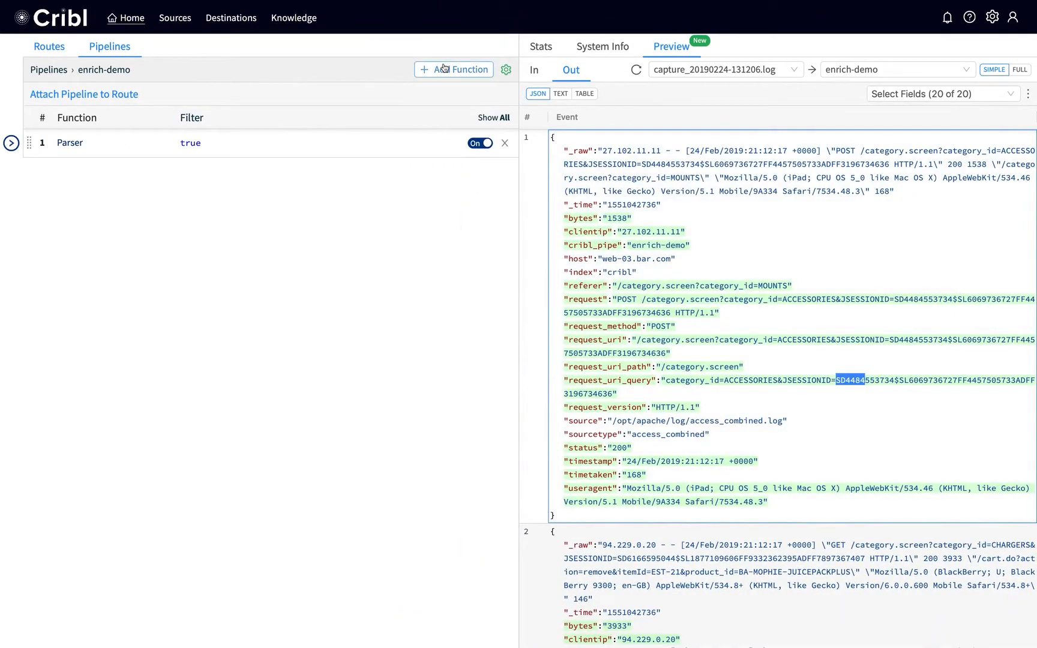
{"action": "left_click", "coordinate": [444, 68]}
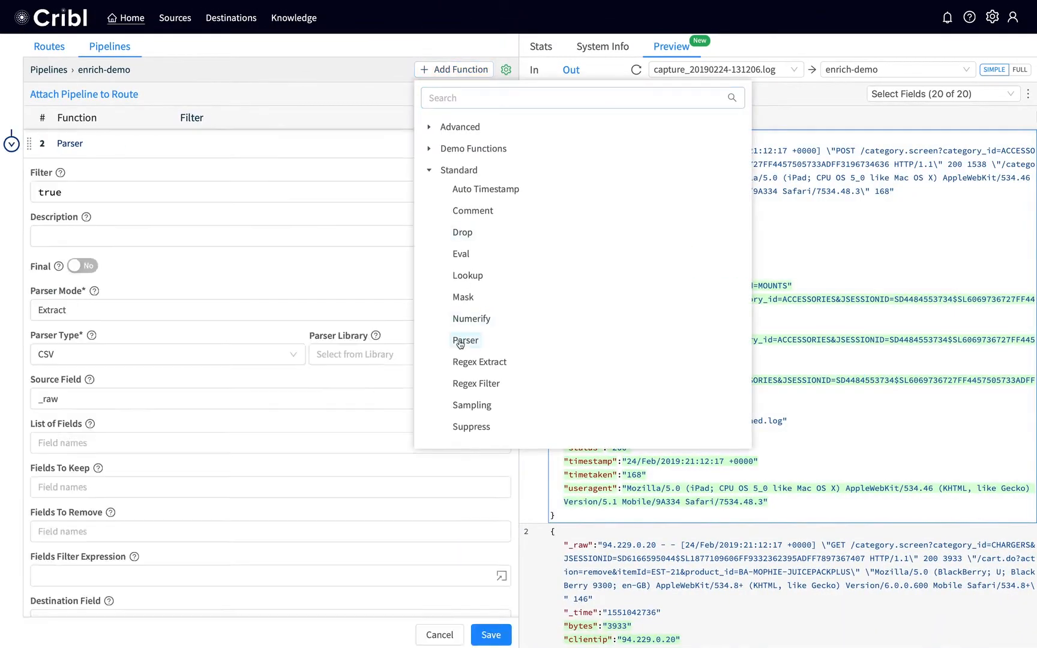
{"action": "left_click", "coordinate": [460, 341]}
{"action": "left_click", "coordinate": [201, 353]}
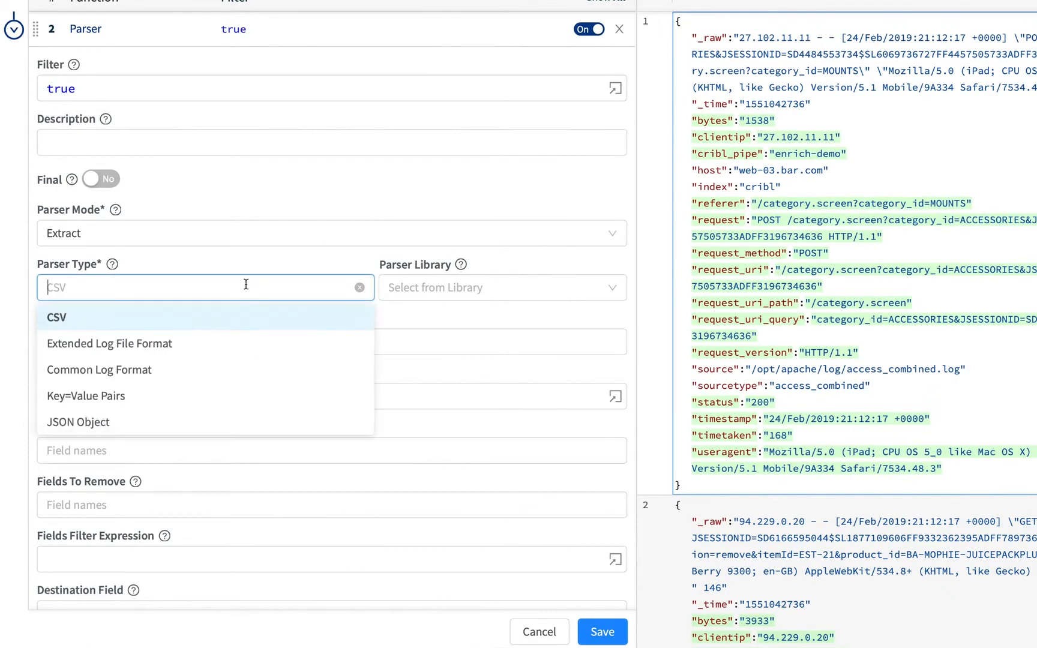
{"action": "left_click", "coordinate": [201, 396]}
Step: Set the second Parser's source field to request_uri_query and save the function
{"action": "left_click", "coordinate": [116, 347]}
{"action": "double_click", "coordinate": [116, 347]}
{"action": "type", "text": "request_uri_query"}
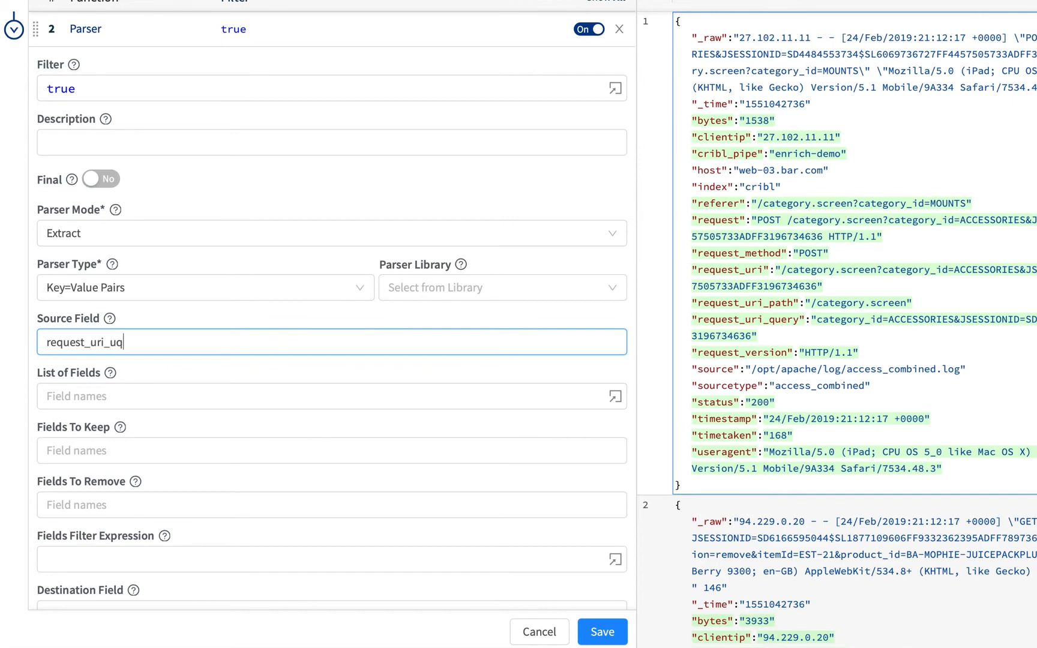
{"action": "left_click", "coordinate": [615, 631]}
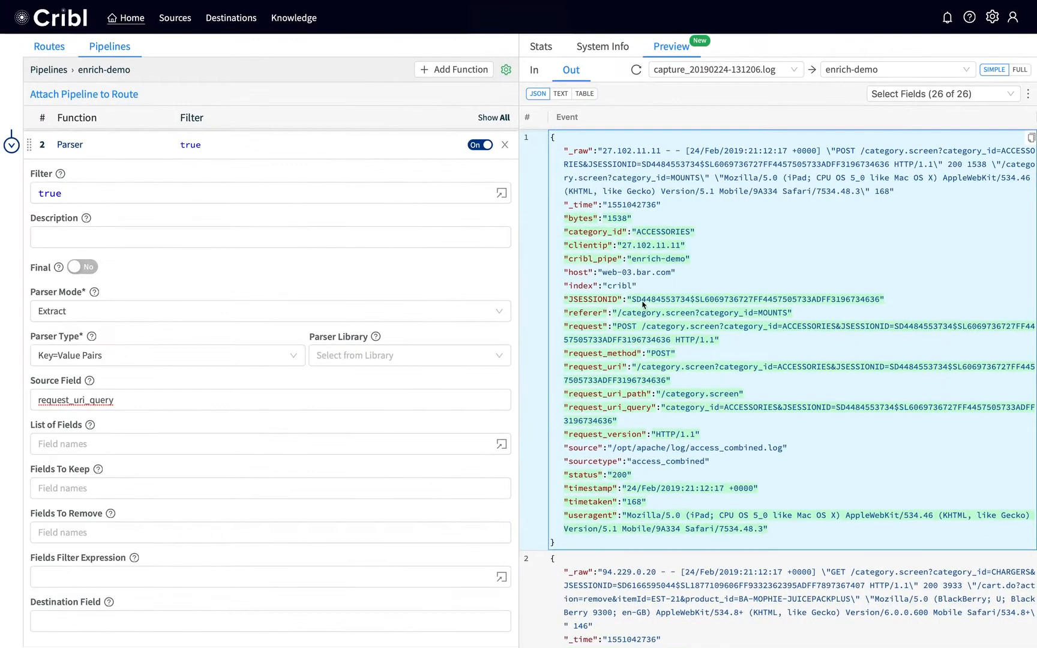
{"action": "left_click", "coordinate": [10, 147]}
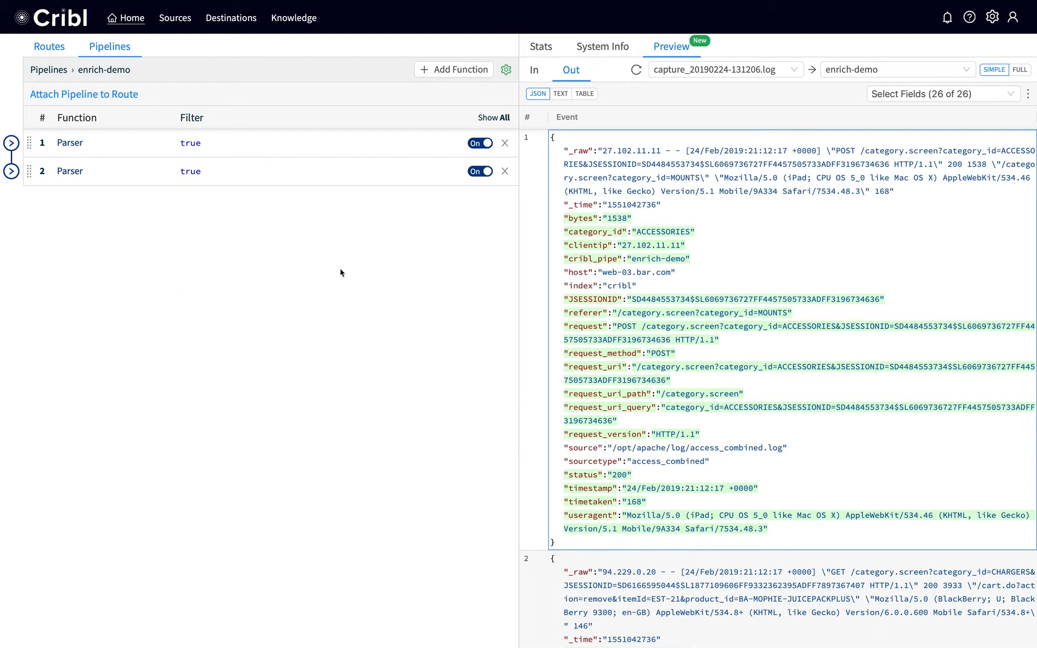
Step: Add a Redis Lookup demo function to the pipeline and set its Redis host to redis
{"action": "left_click", "coordinate": [460, 70]}
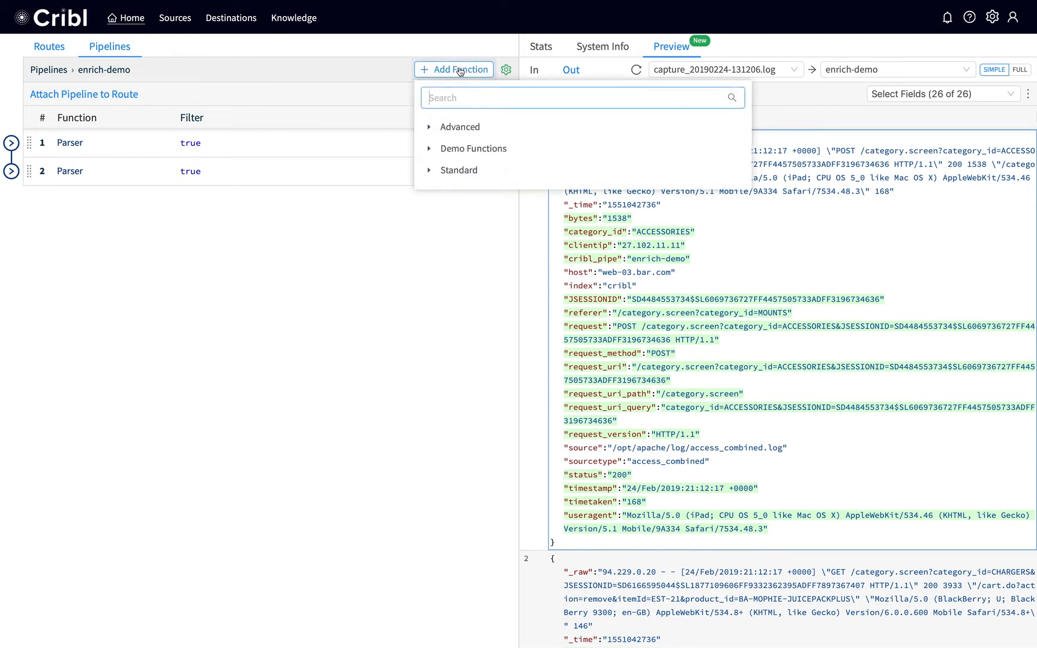
{"action": "left_click", "coordinate": [430, 150]}
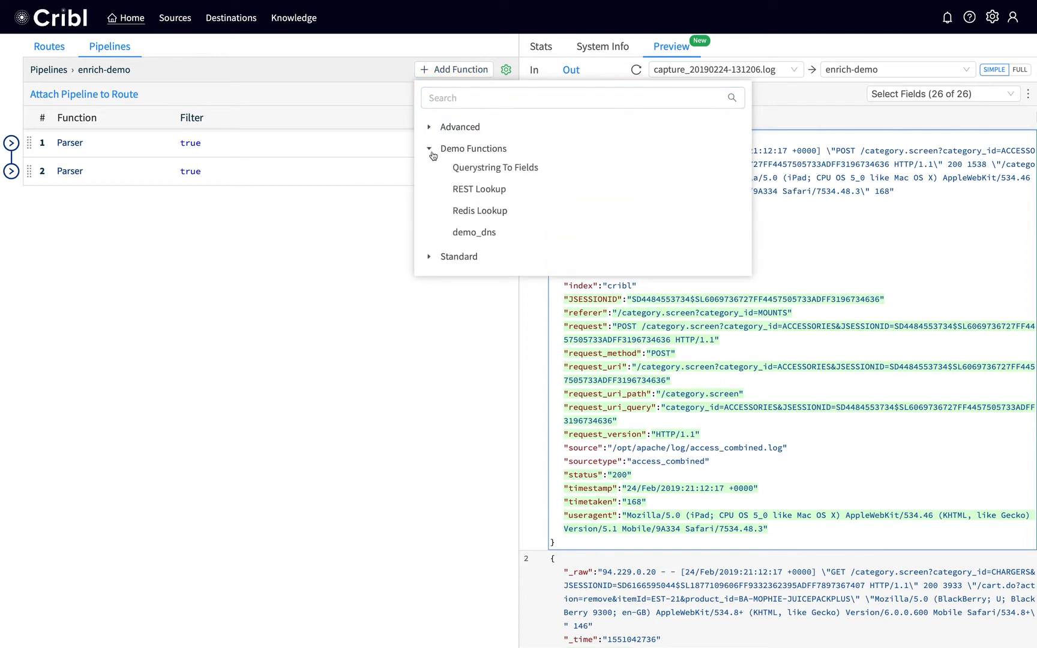
{"action": "left_click", "coordinate": [463, 211]}
{"action": "left_click", "coordinate": [511, 108]}
{"action": "left_click", "coordinate": [56, 262]}
{"action": "type", "text": "redis"}
Step: Set the Redis Lookup to look up from JSESSIONID and store the value in userName, and save it
{"action": "key", "text": "Tab"}
{"action": "key", "text": "Tab"}
{"action": "type", "text": "JSESSIONID"}
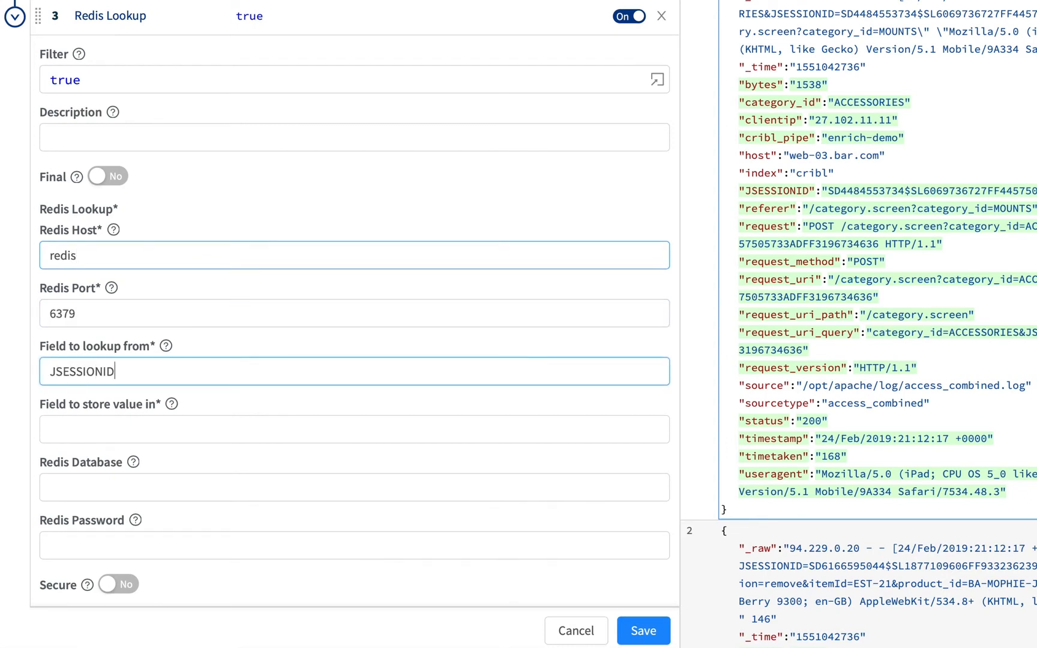
{"action": "key", "text": "Tab"}
{"action": "type", "text": "userName"}
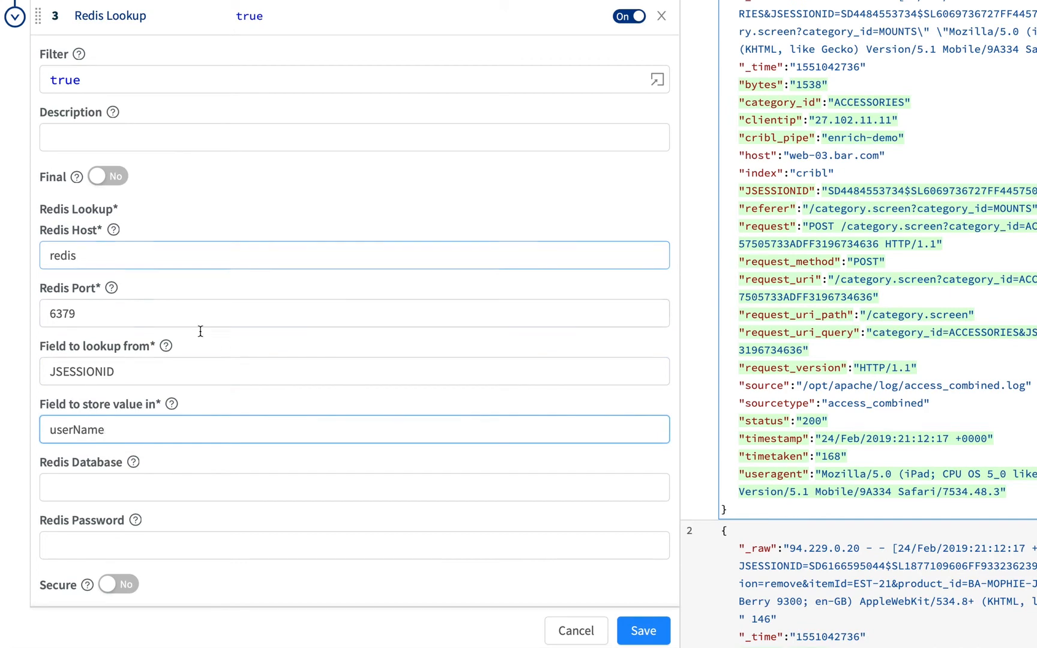
{"action": "left_click", "coordinate": [636, 629]}
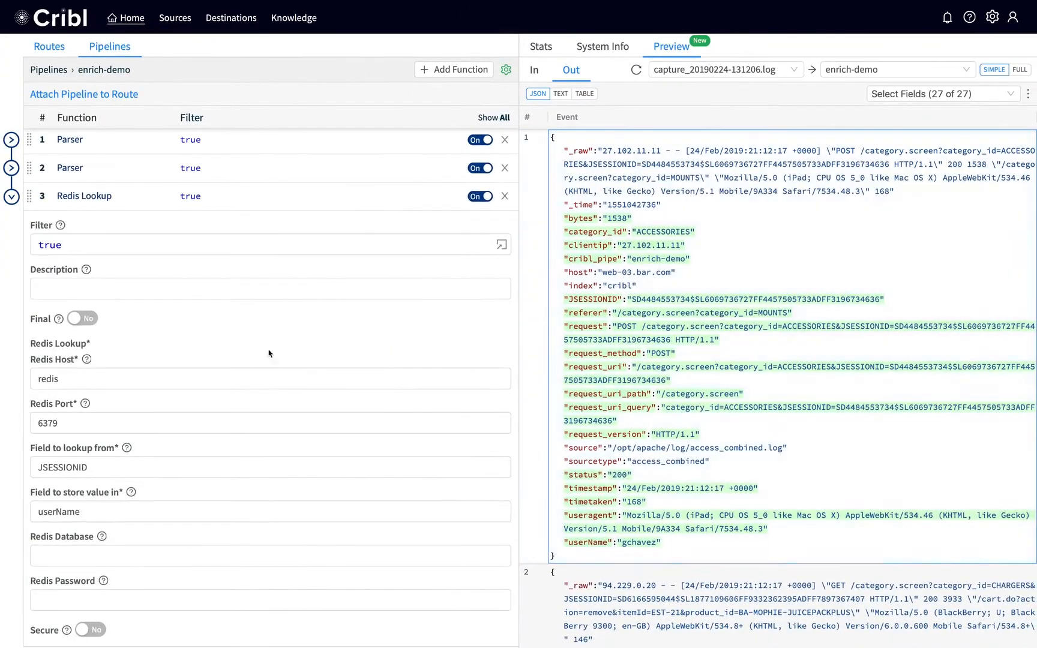
{"action": "left_click", "coordinate": [10, 197]}
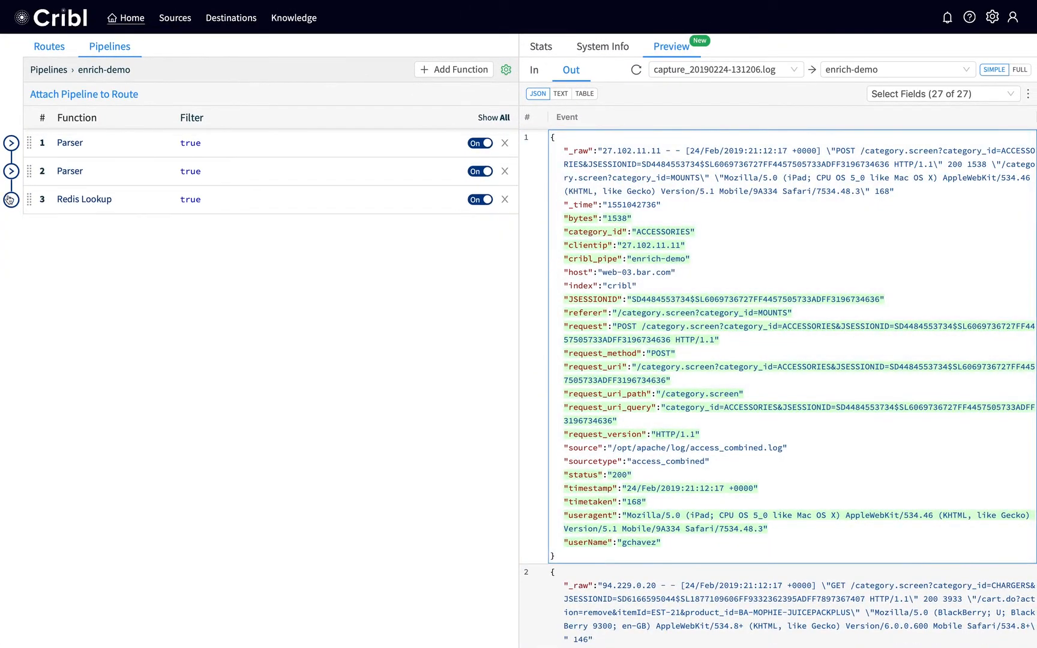
{"action": "left_click", "coordinate": [445, 67]}
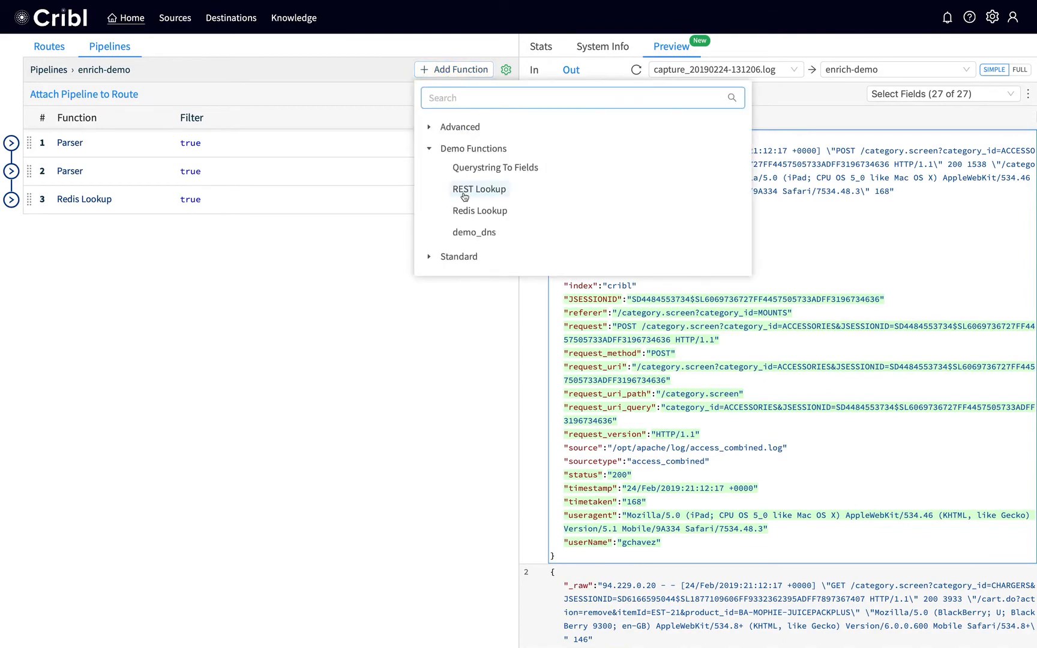
{"action": "left_click", "coordinate": [464, 190]}
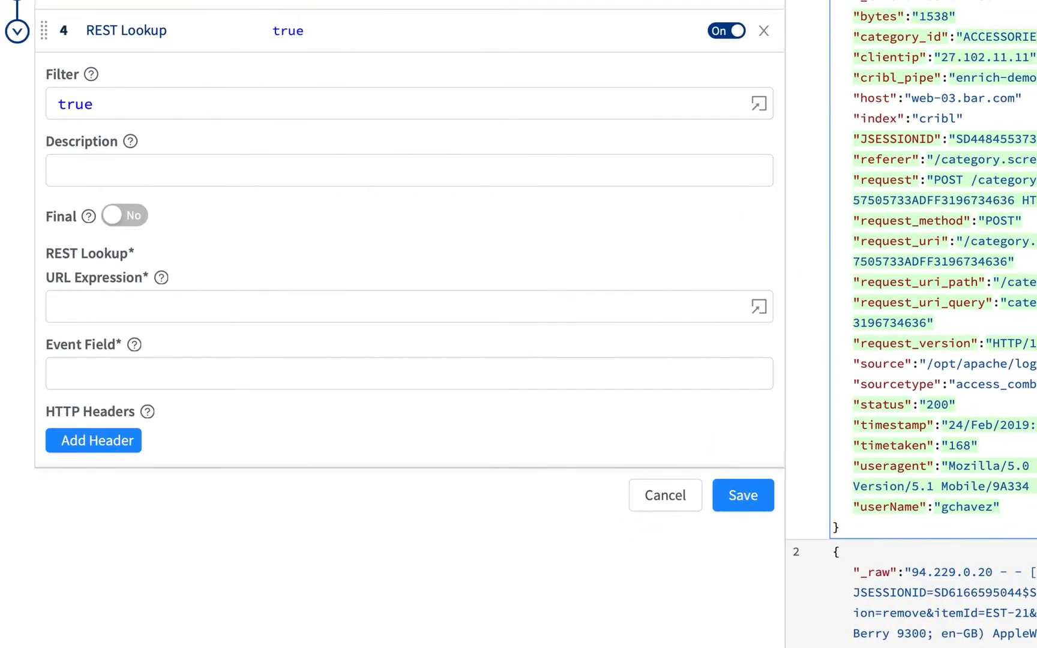
{"action": "left_click", "coordinate": [197, 297]}
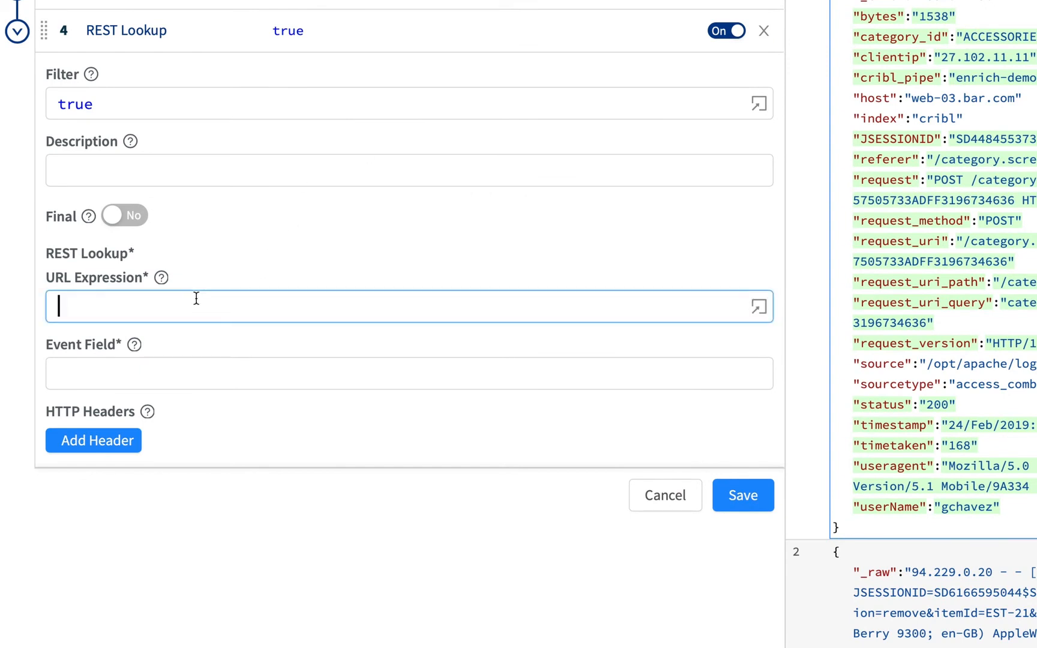
{"action": "type", "text": "`"}
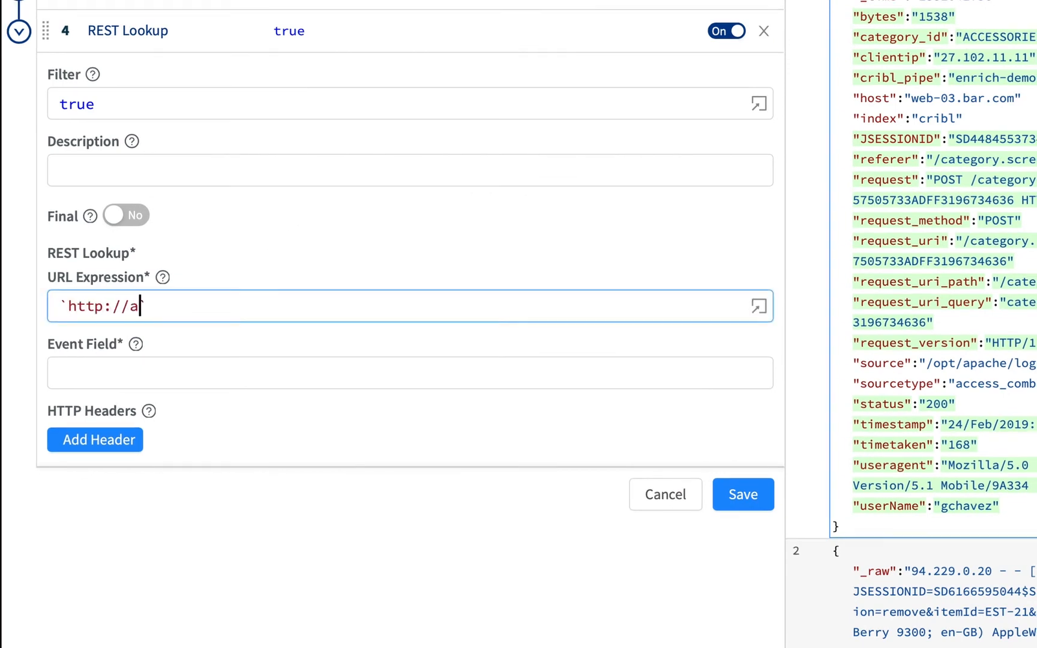
{"action": "type", "text": "http://apiserver:3000/users/"}
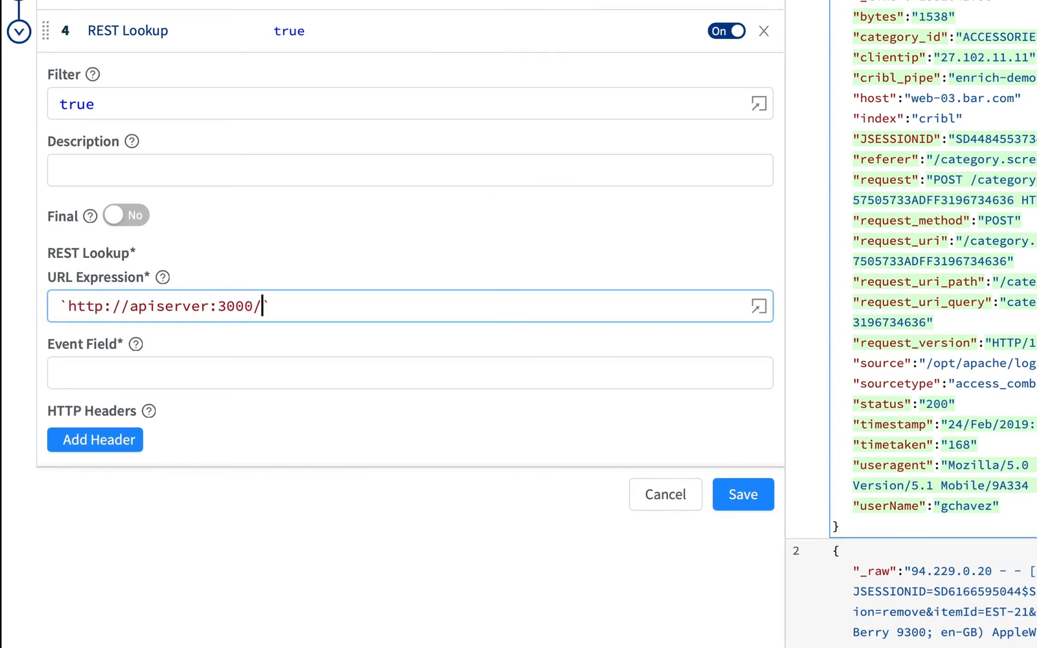
{"action": "type", "text": "${userName}"}
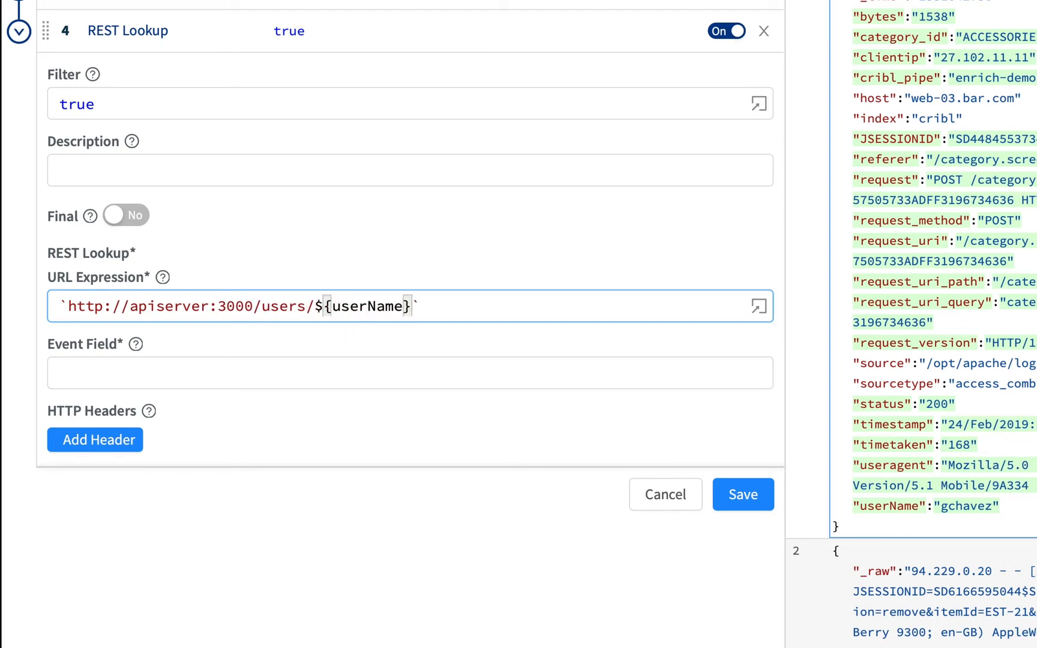
Step: Set the REST Lookup's event field to customer and save the function
{"action": "left_click", "coordinate": [162, 363]}
{"action": "type", "text": "customer"}
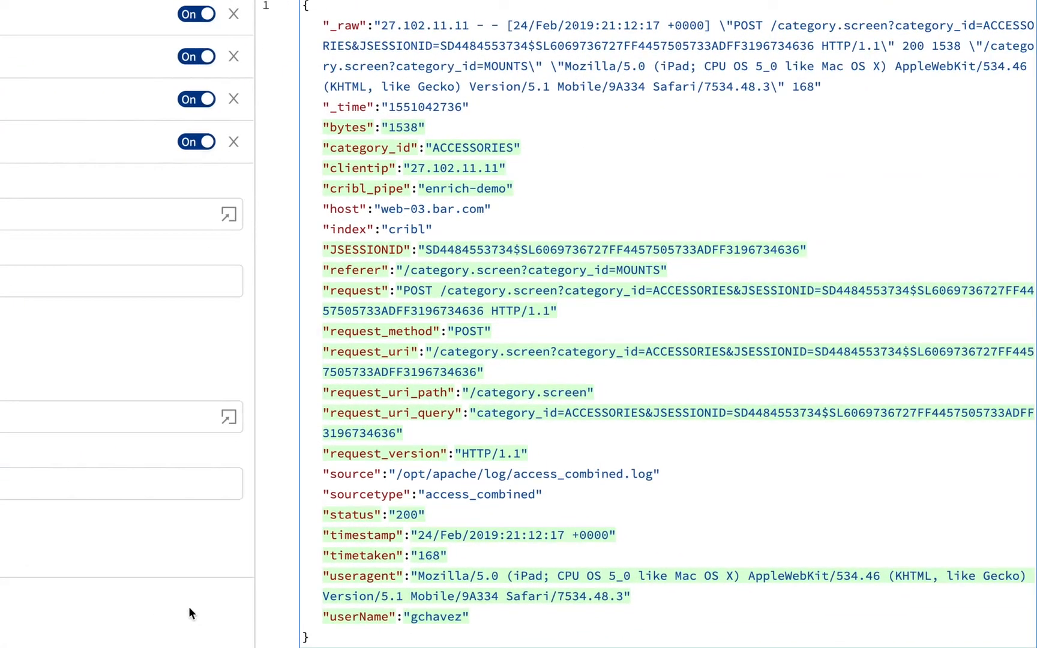
{"action": "left_click", "coordinate": [193, 613]}
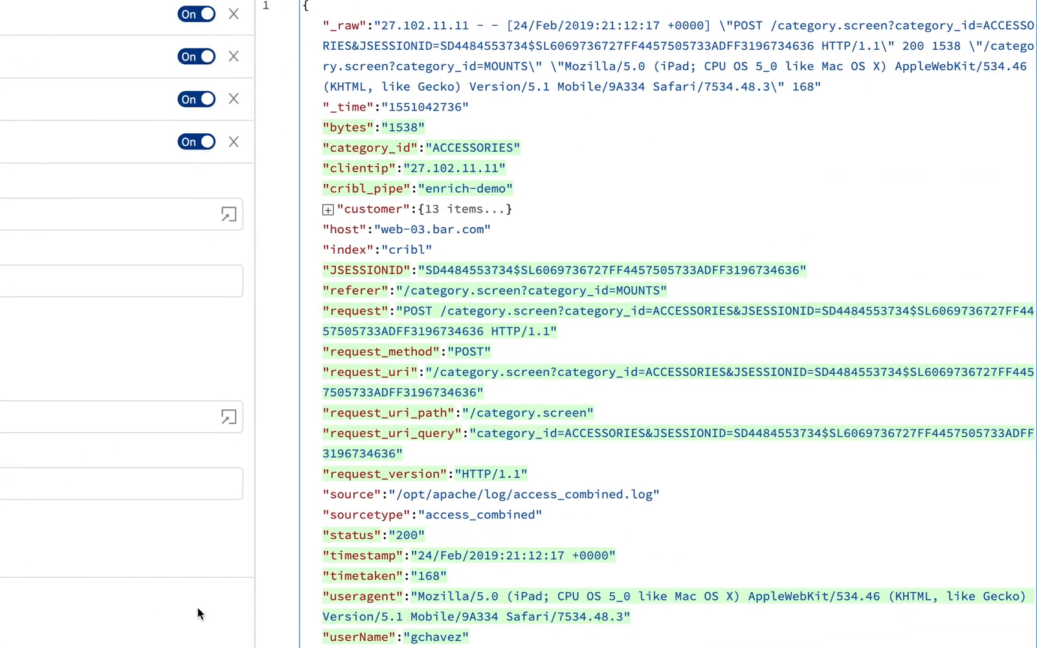
Step: Expand the customer object in the first output event and examine its enriched fields
{"action": "left_click", "coordinate": [328, 210]}
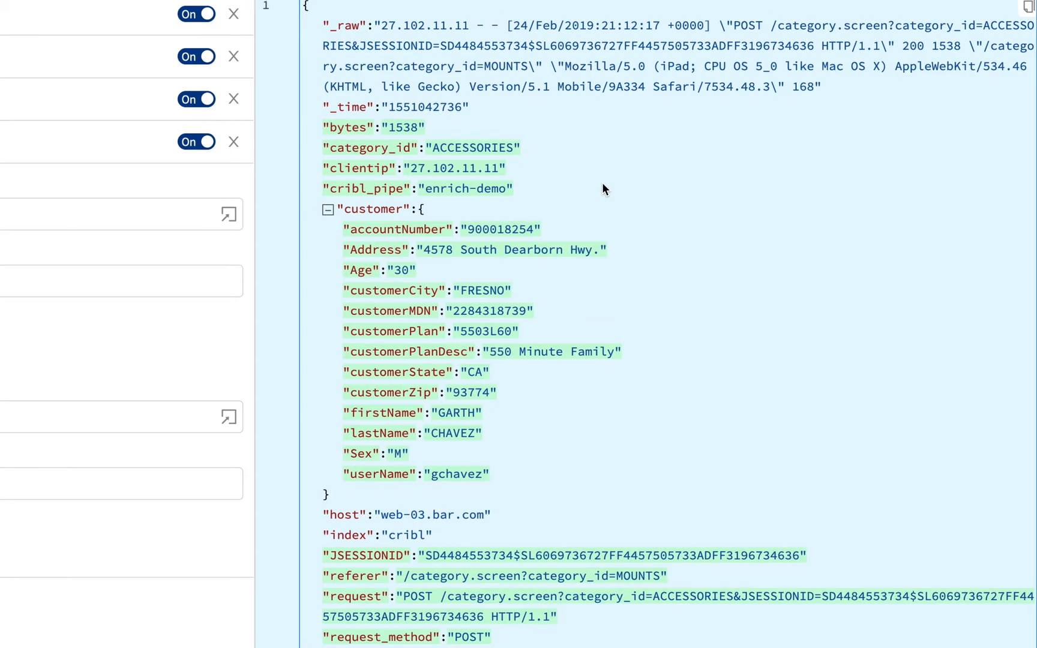
{"action": "scroll", "coordinate": [607, 201], "scroll_direction": "down", "scroll_amount": 2}
{"action": "scroll", "coordinate": [607, 202], "scroll_direction": "down", "scroll_amount": 2}
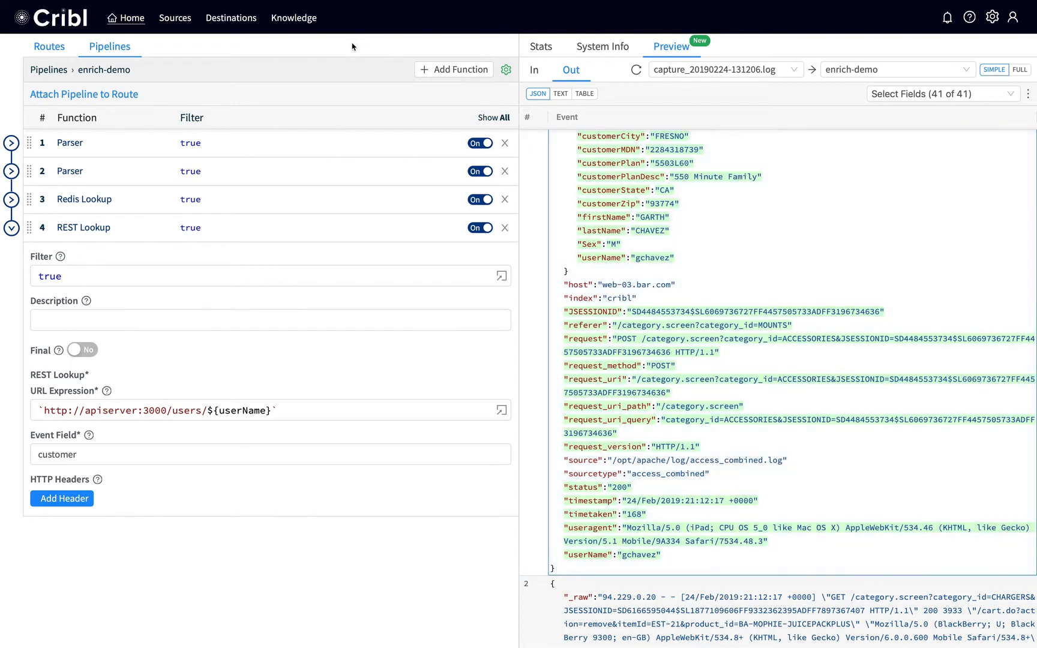
Step: Open the honeycomb destination and examine its dataset name, team key and advanced settings
{"action": "left_click", "coordinate": [227, 21]}
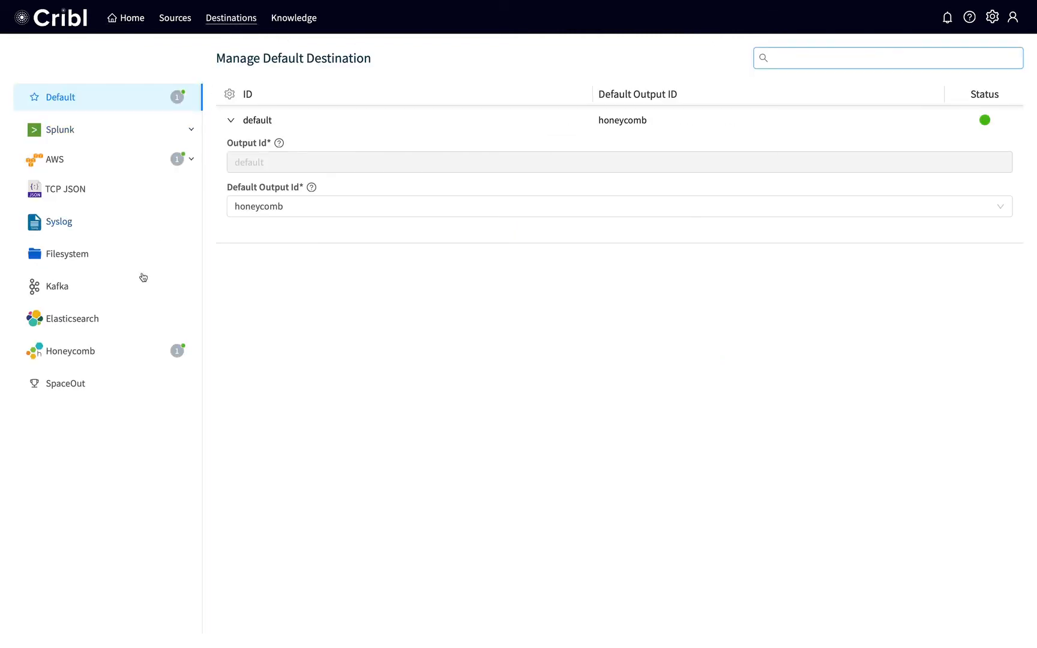
{"action": "left_click", "coordinate": [126, 353]}
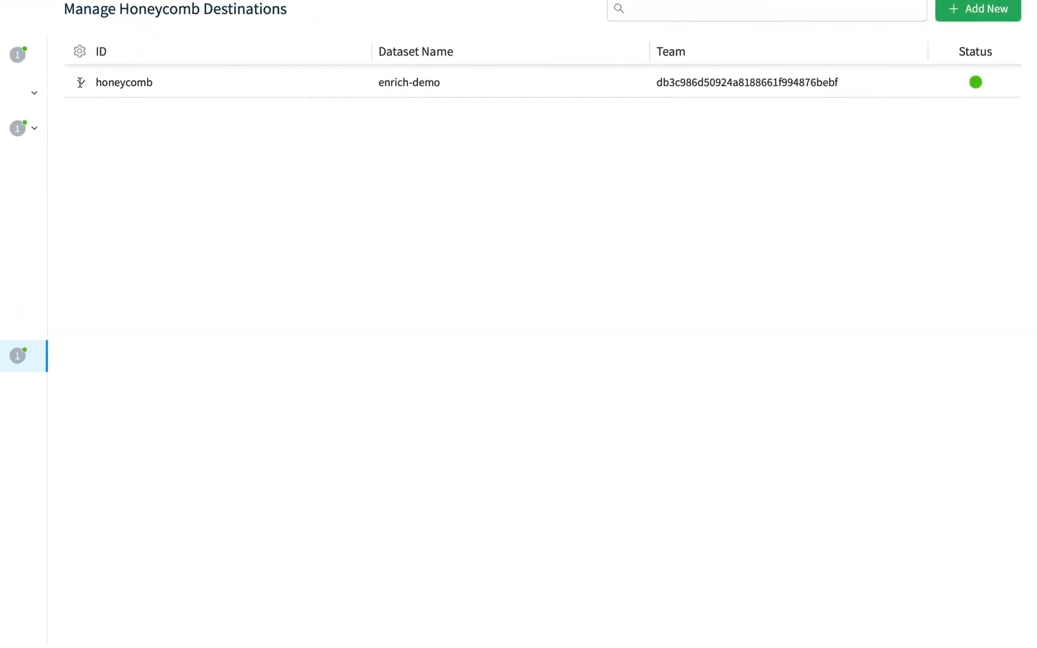
{"action": "left_click", "coordinate": [81, 82]}
{"action": "left_click", "coordinate": [219, 145]}
{"action": "left_click", "coordinate": [247, 184]}
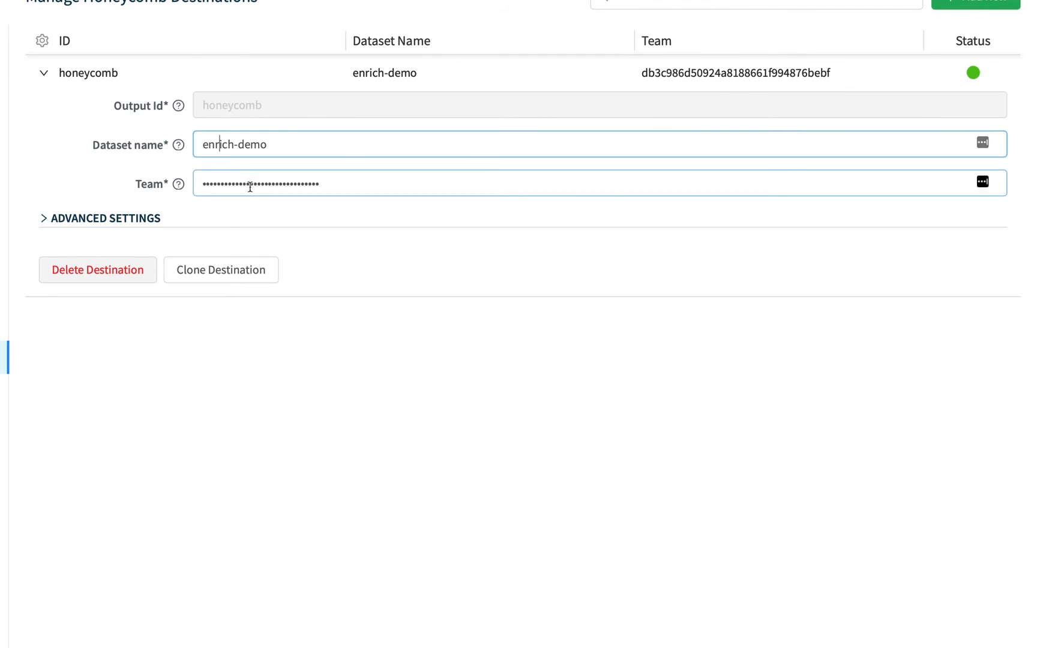
{"action": "left_click", "coordinate": [43, 218]}
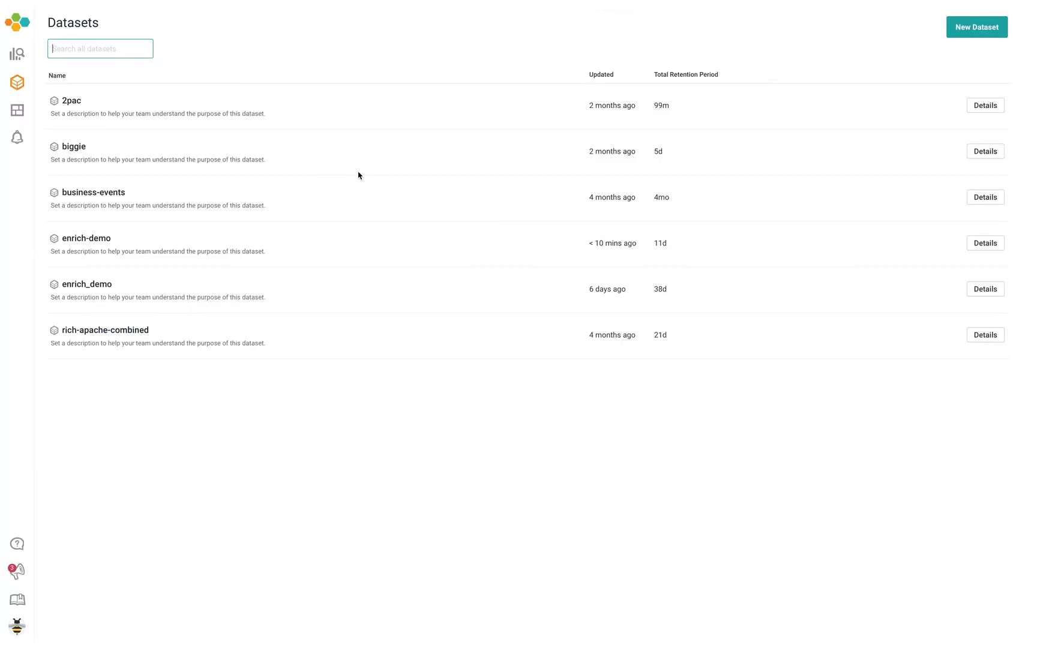
Step: In Honeycomb's enrich-demo dataset, run a query that calculates HEATMAP(timetaken) and P95(timetaken)
{"action": "left_click", "coordinate": [89, 240]}
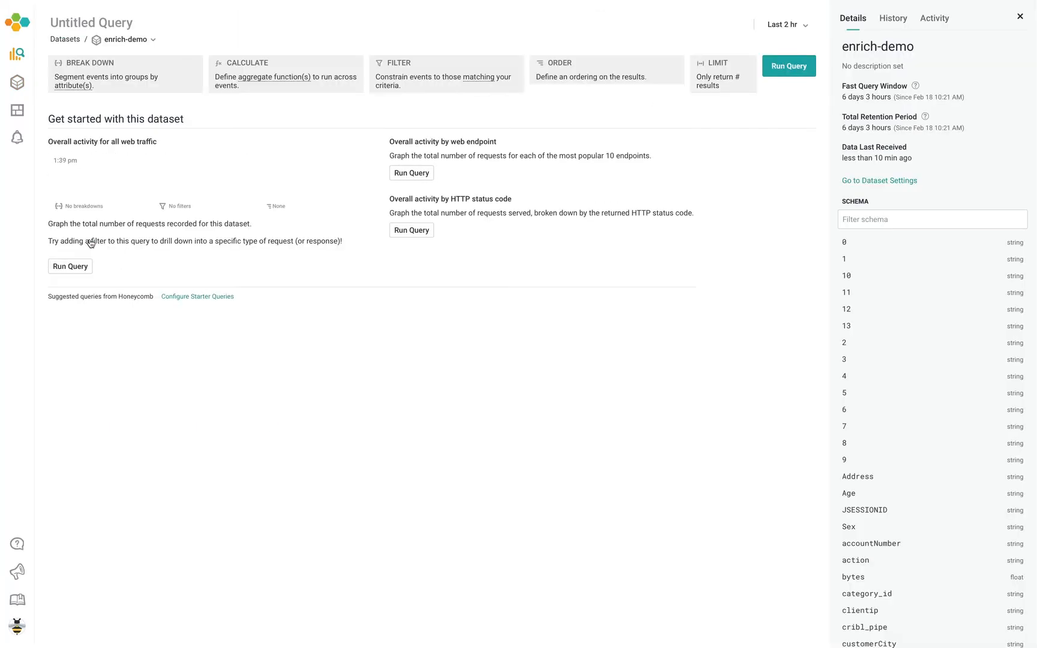
{"action": "left_click", "coordinate": [267, 89]}
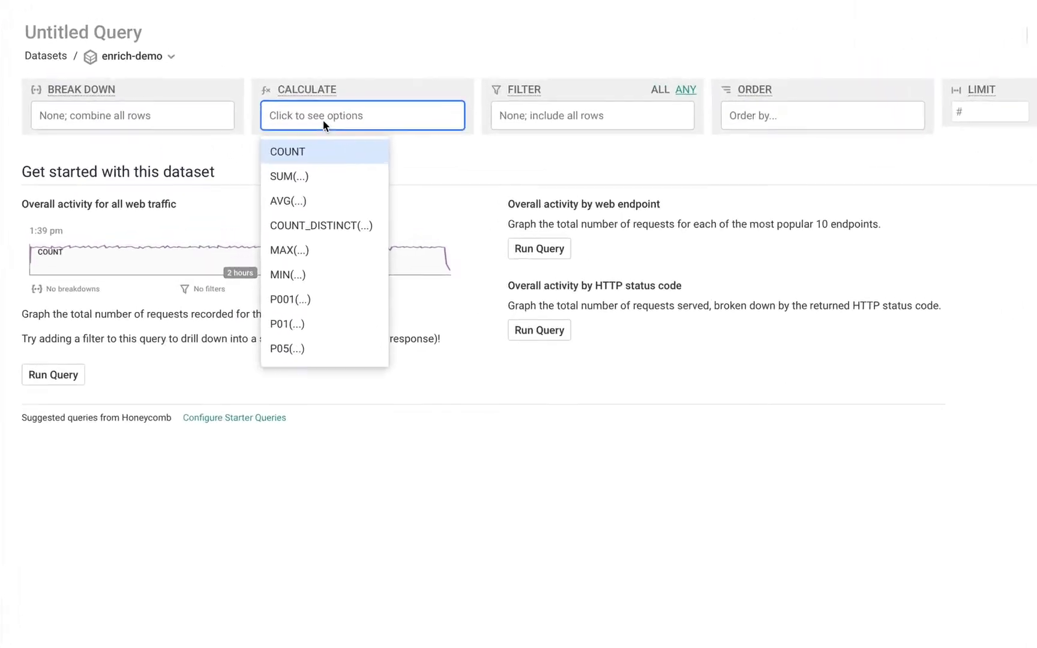
{"action": "type", "text": "heat"}
{"action": "left_click", "coordinate": [339, 213]}
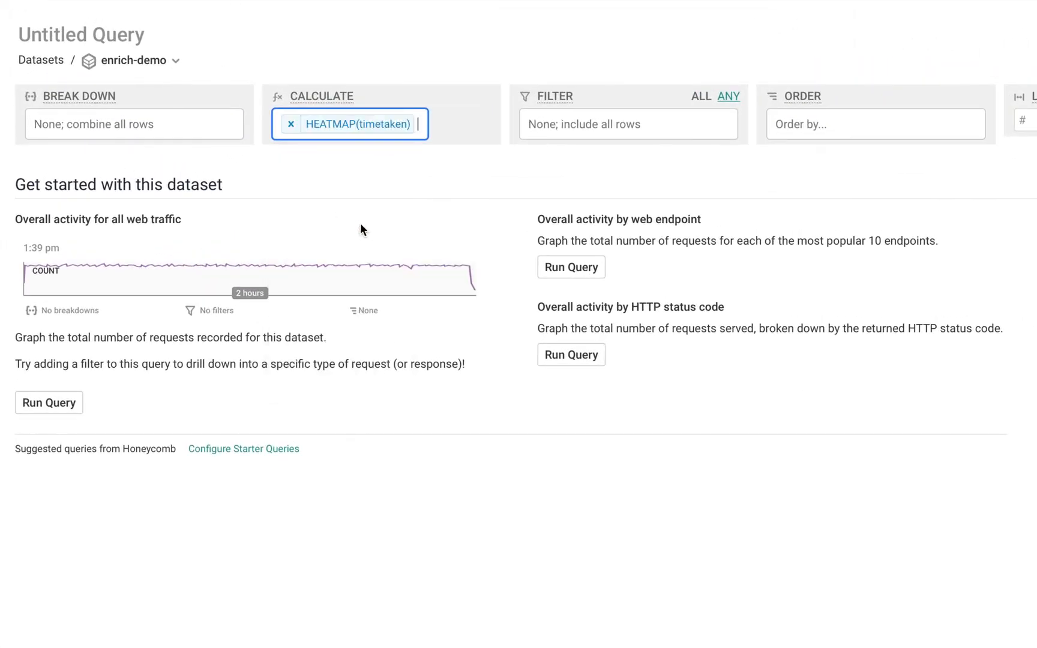
{"action": "type", "text": "p95"}
{"action": "left_click", "coordinate": [350, 217]}
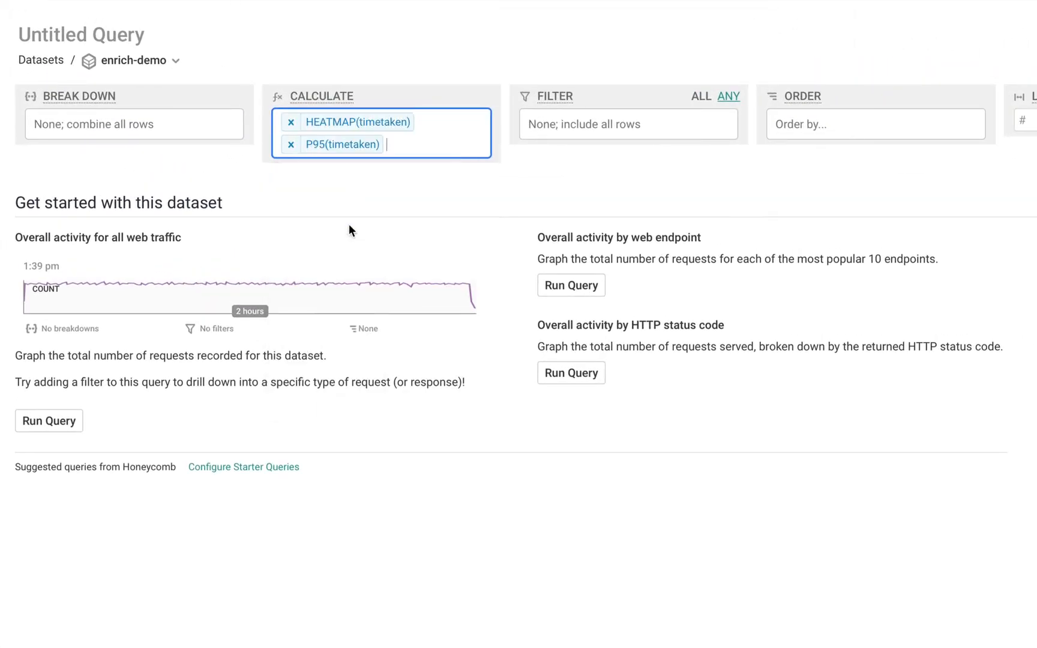
{"action": "left_click", "coordinate": [840, 70]}
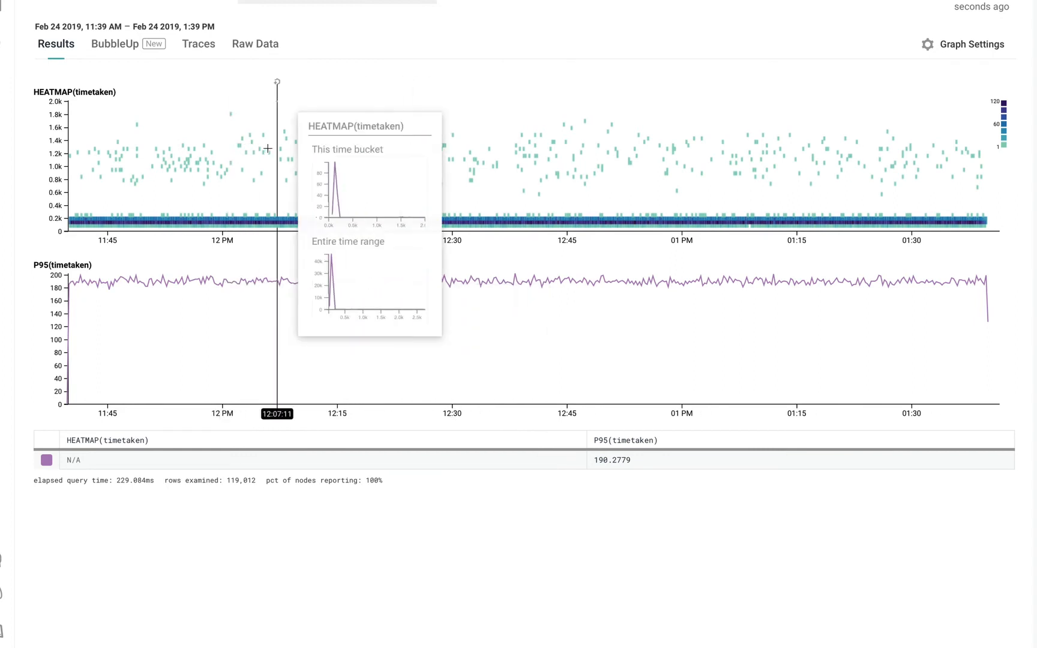
Step: Use BubbleUp on the slow heatmap events above about 0.6k, from about 11:47 AM to 12:06 PM, and compare the customer dimensions
{"action": "left_click", "coordinate": [116, 43]}
{"action": "left_click_drag", "start_coordinate": [127, 120], "coordinate": [270, 192]}
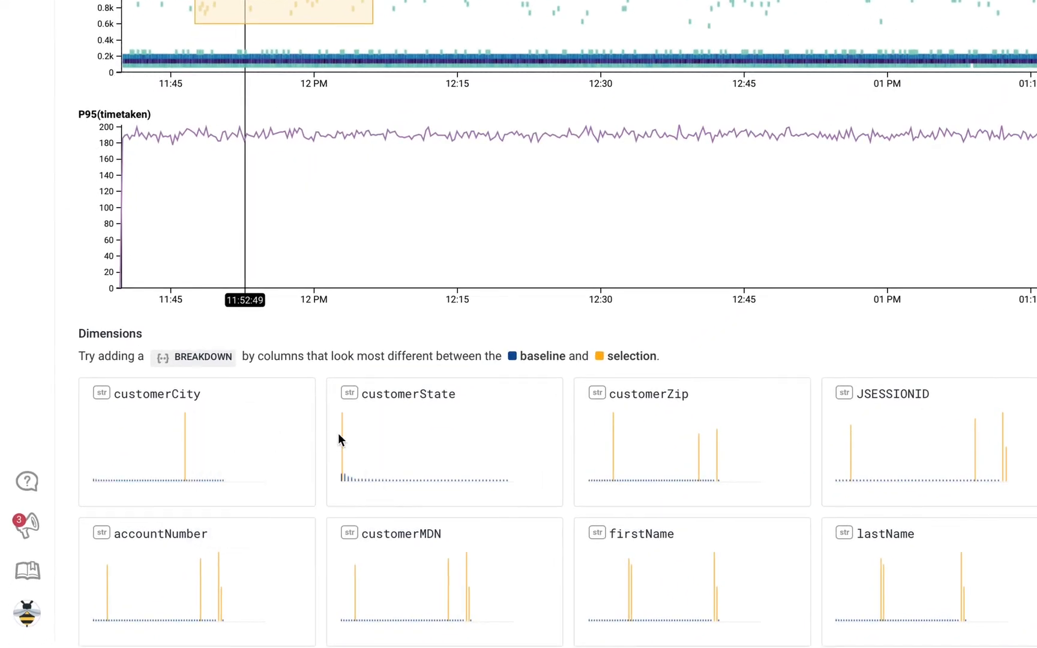
{"action": "mouse_move", "coordinate": [339, 442]}
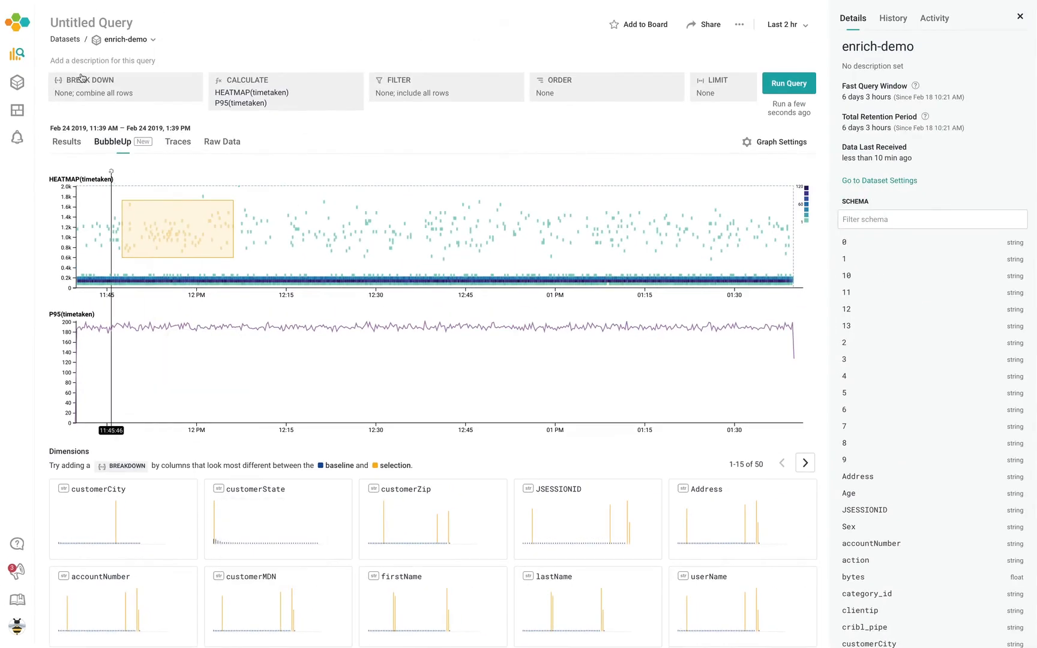
Step: Break the query down by customerCity, customerState and userName, and run it again
{"action": "left_click", "coordinate": [127, 91]}
{"action": "left_click", "coordinate": [129, 109]}
{"action": "left_click", "coordinate": [111, 124]}
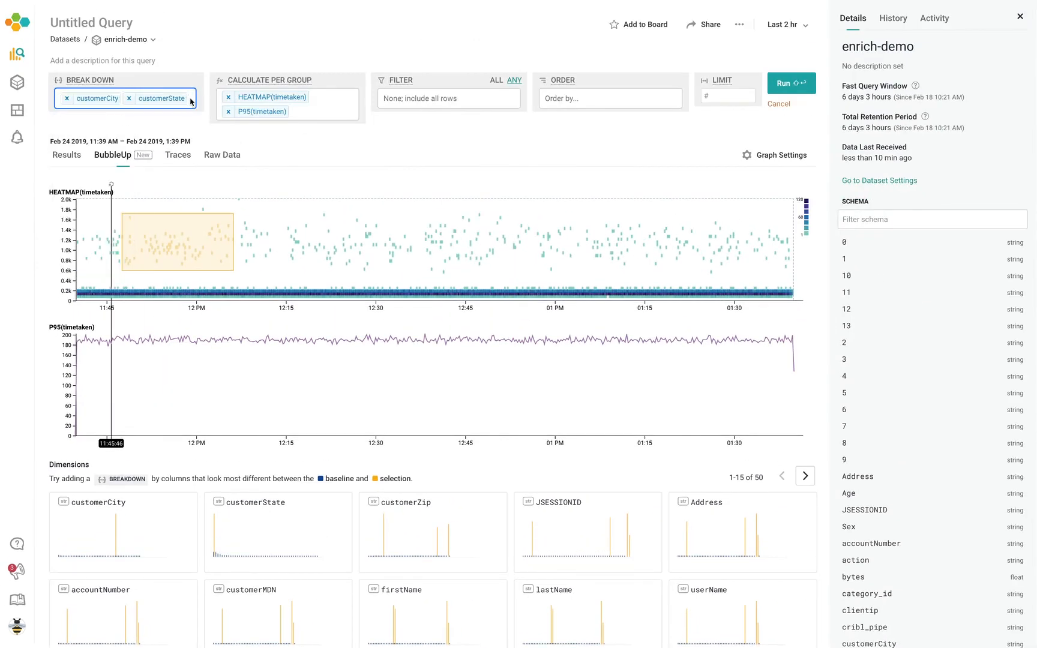
{"action": "left_click", "coordinate": [111, 125]}
{"action": "left_click", "coordinate": [800, 85]}
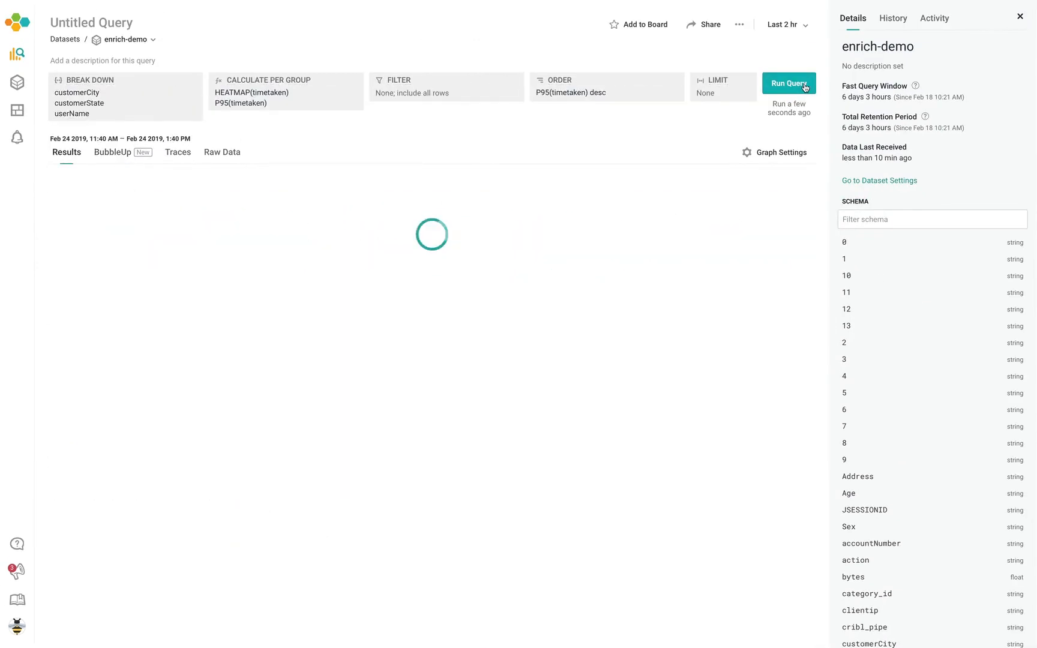